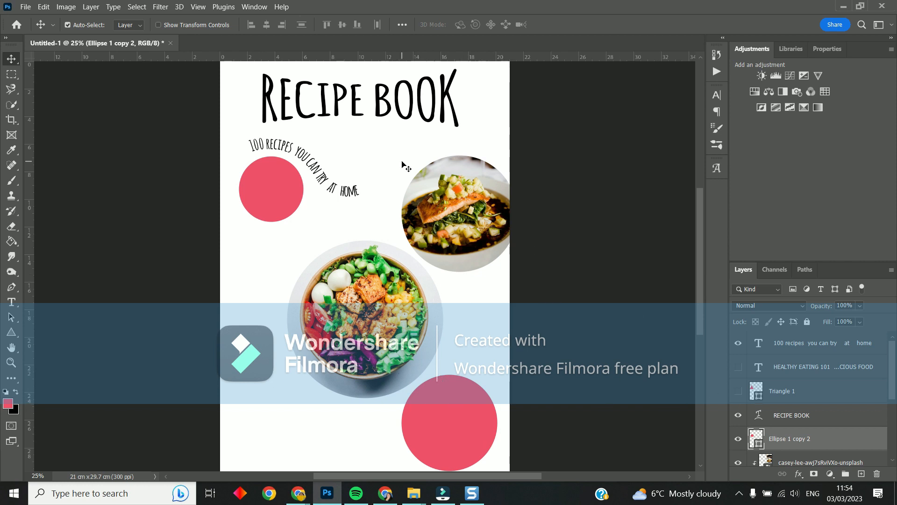
Place the Linen texture image as an embedded layer over the pink circle in the cover's bottom-right area.
left_click(21, 6)
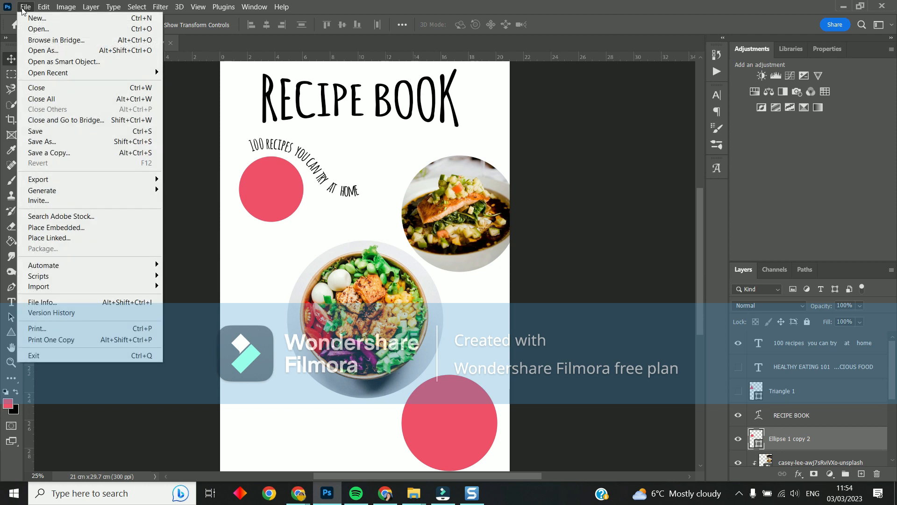
left_click(62, 228)
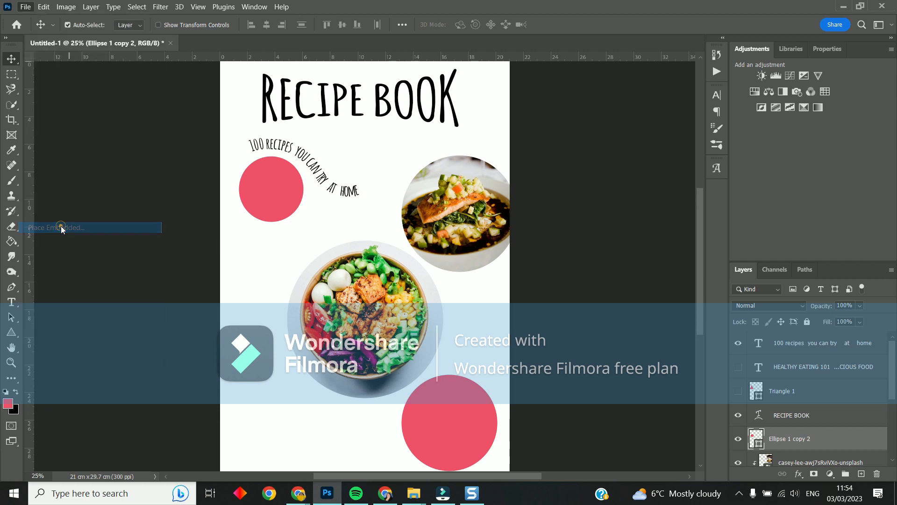
scroll(183, 203, "down", 2)
scroll(318, 192, "down", 2)
double_click(383, 130)
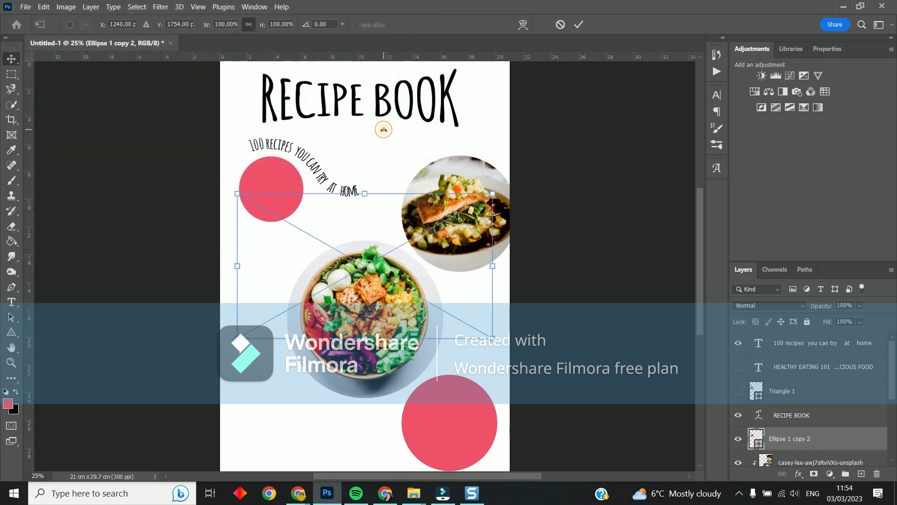
left_click_drag(358, 242, 416, 383)
key("Return")
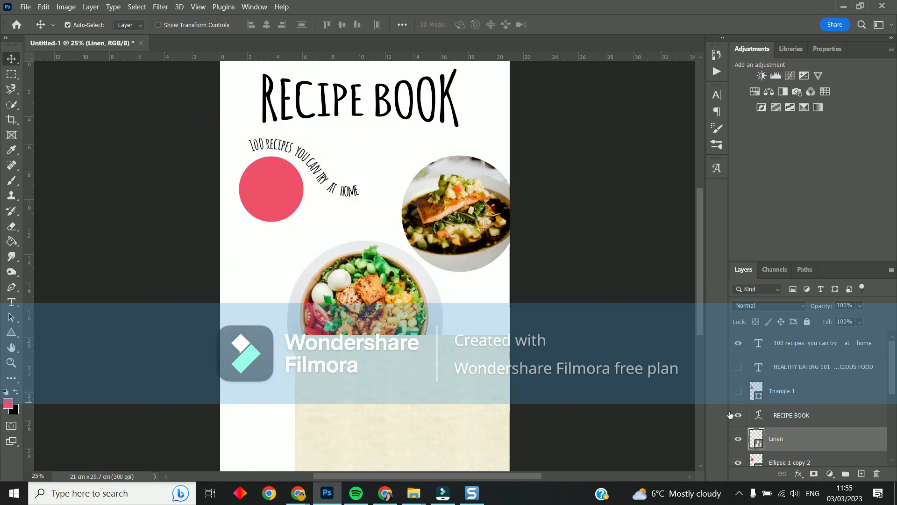
Move the Linen layer down the stack so it sits directly above Ellipse 1 copy 3.
scroll(809, 430, "down", 2)
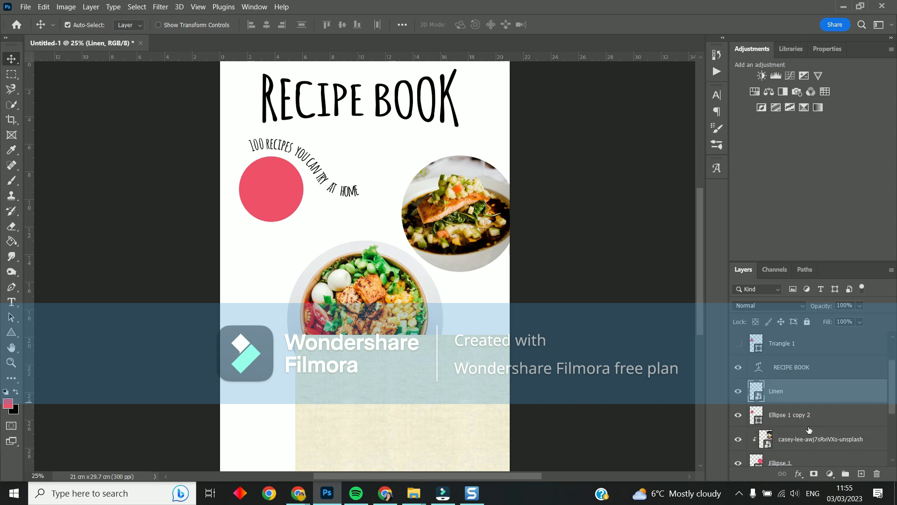
scroll(808, 428, "down", 2)
left_click_drag(787, 339, 786, 408)
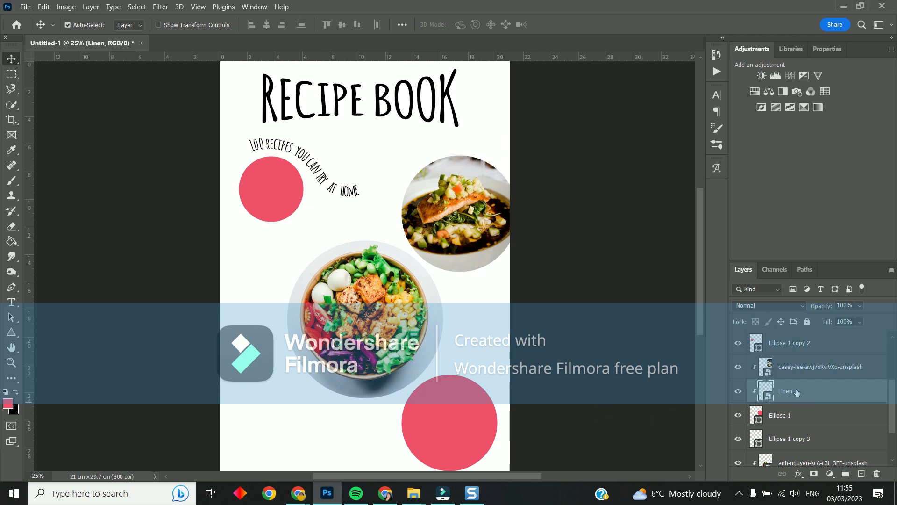
left_click_drag(797, 392, 797, 428)
scroll(798, 430, "down", 3)
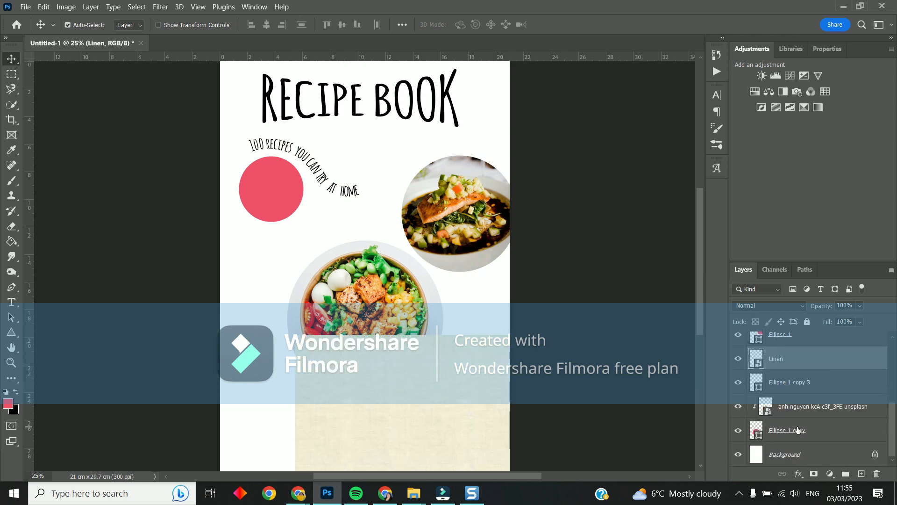
Position the linen texture over the lower-right circle and clip it to Ellipse 1 copy 3 with a clipping mask.
left_click_drag(451, 389, 339, 304)
left_click(465, 434)
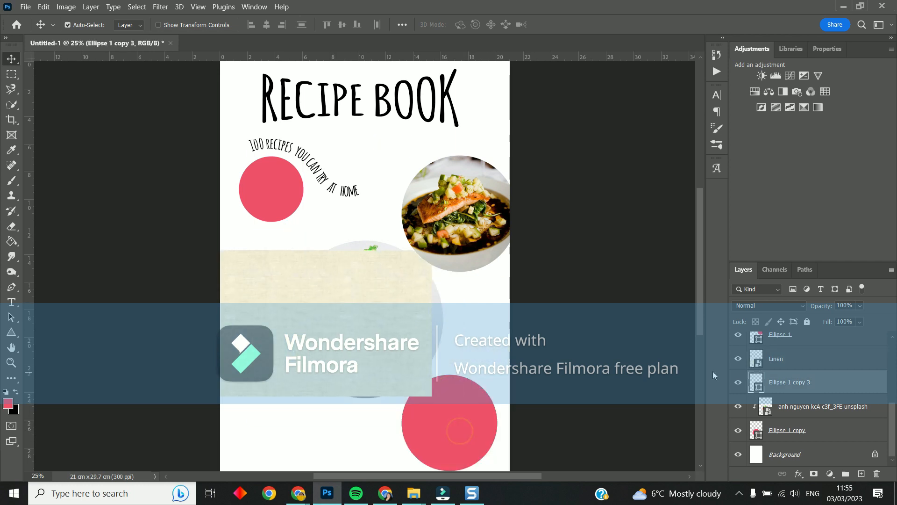
left_click(815, 359)
left_click_drag(393, 308, 456, 402)
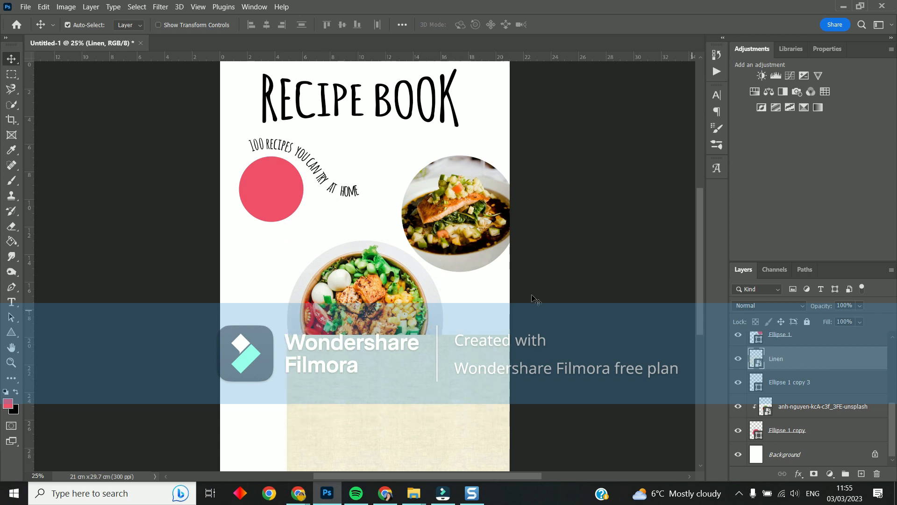
right_click(850, 364)
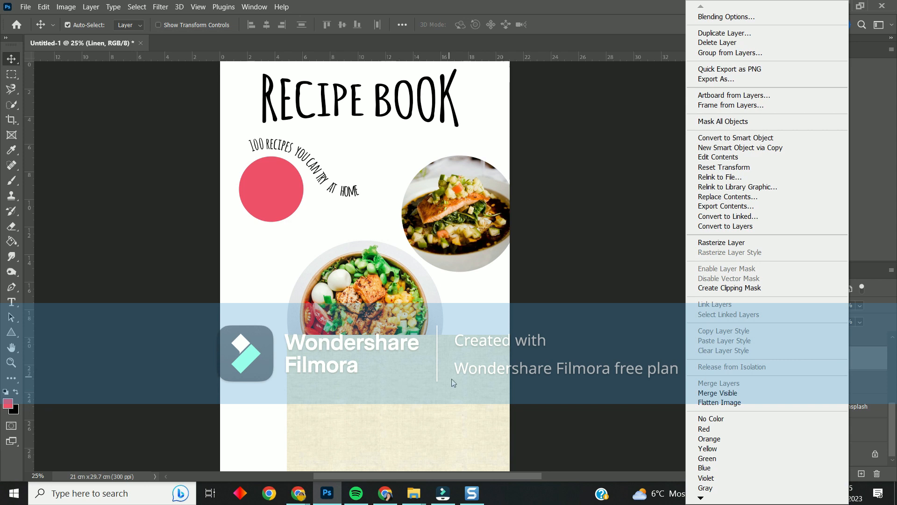
left_click(736, 289)
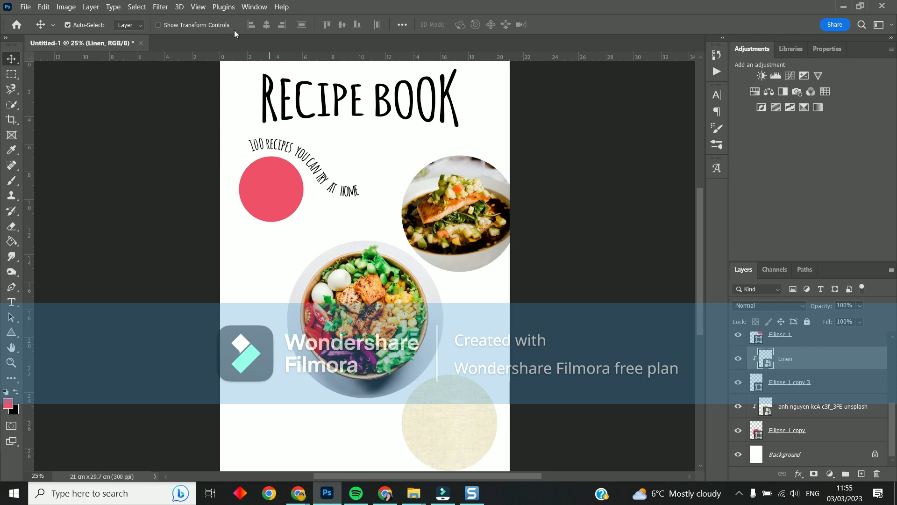
left_click(249, 9)
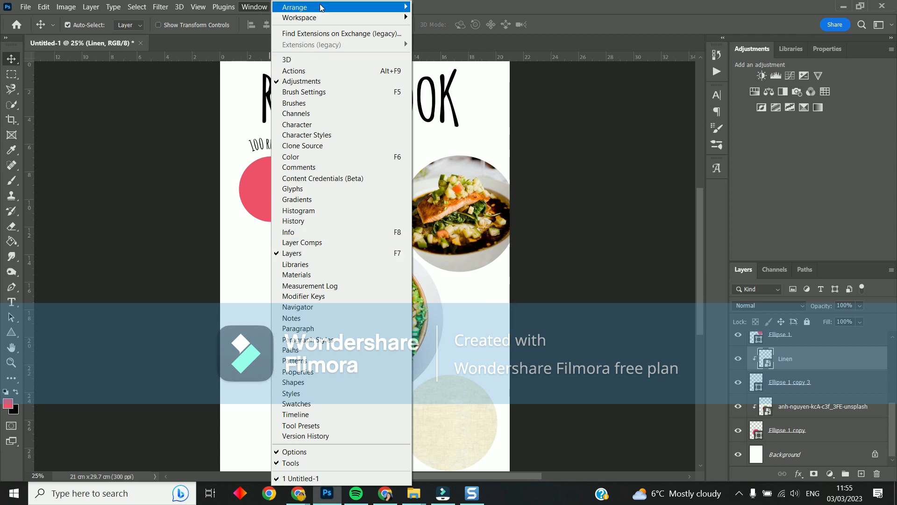
mouse_move(344, 17)
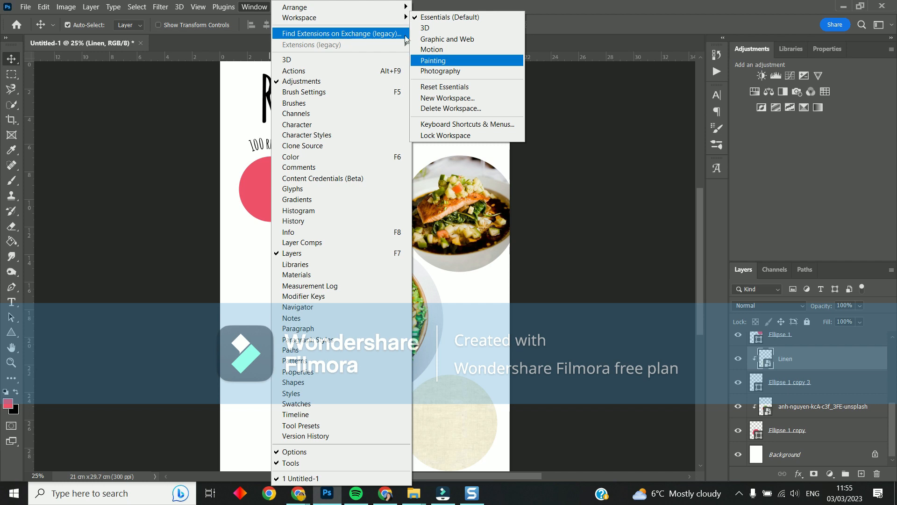
left_click(775, 222)
Try the Darken and Color Burn blend modes on the Linen layer and inspect the textured circle up close.
left_click(796, 304)
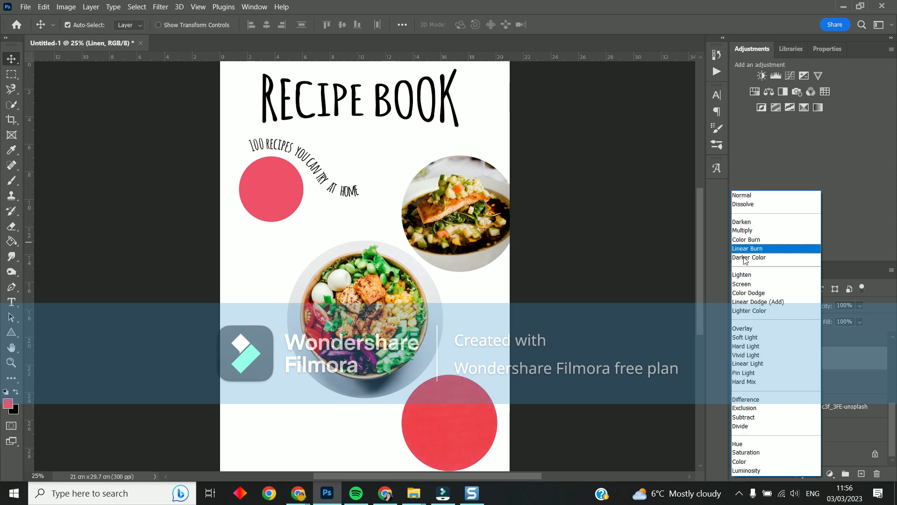
left_click(748, 223)
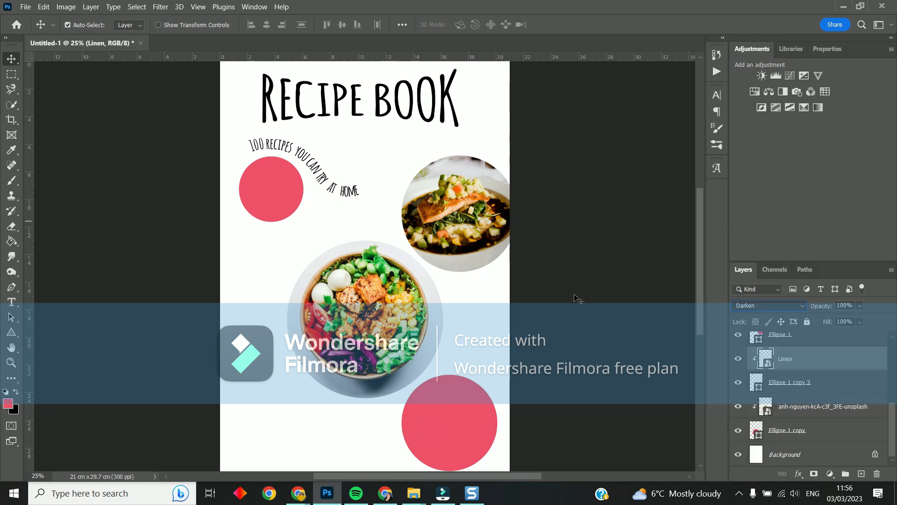
key("ctrl+equal")
key("ctrl+equal")
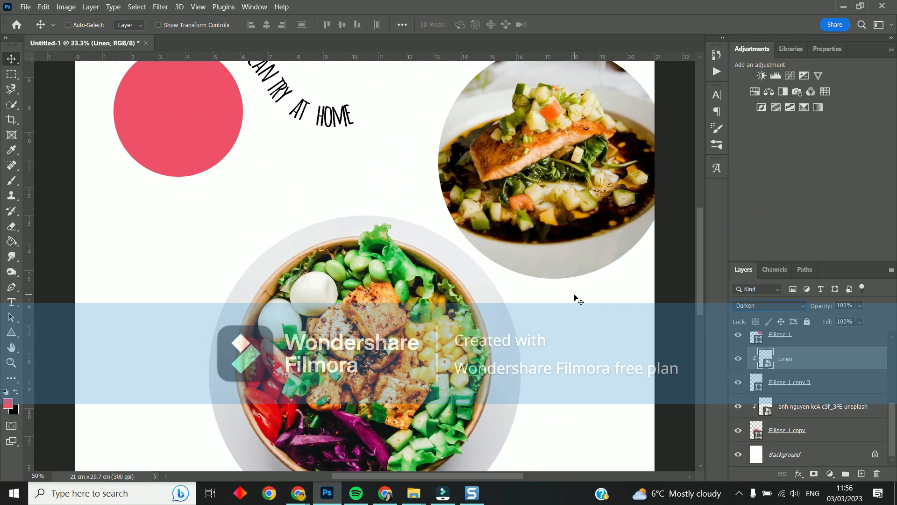
left_click_drag(698, 240, 690, 322)
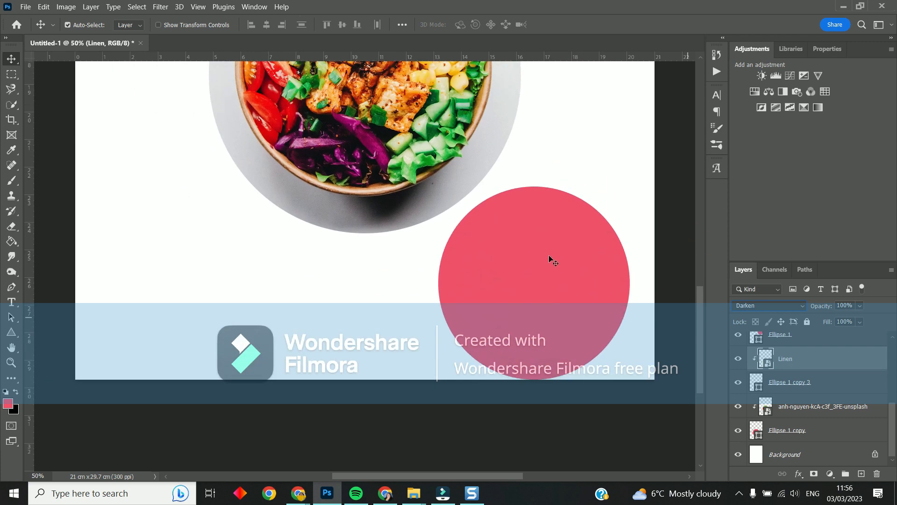
scroll(761, 304, "down", 1)
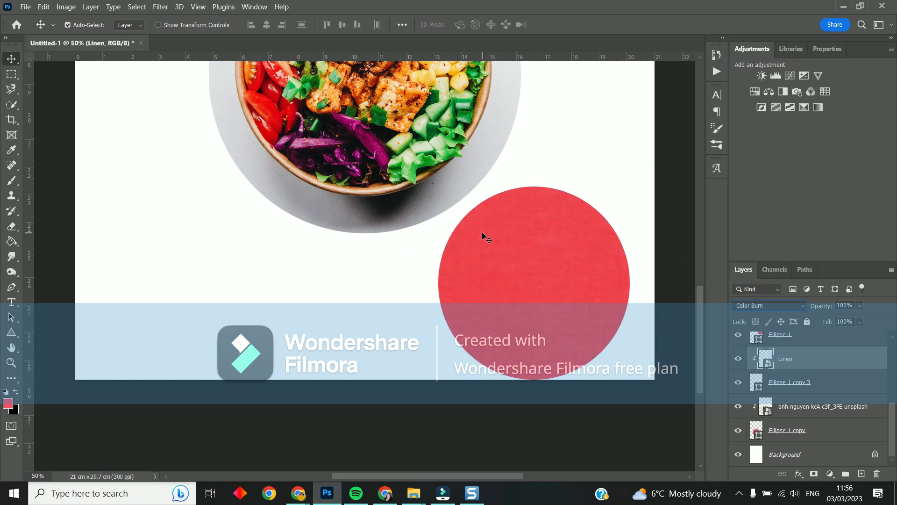
Cycle the Linen layer's blend mode through the lightening options up to Lighter Color.
key("shift+plus")
key("shift+plus")
key("shift+plus")
key("shift+plus")
key("shift+plus")
key("shift+plus")
key("shift+plus")
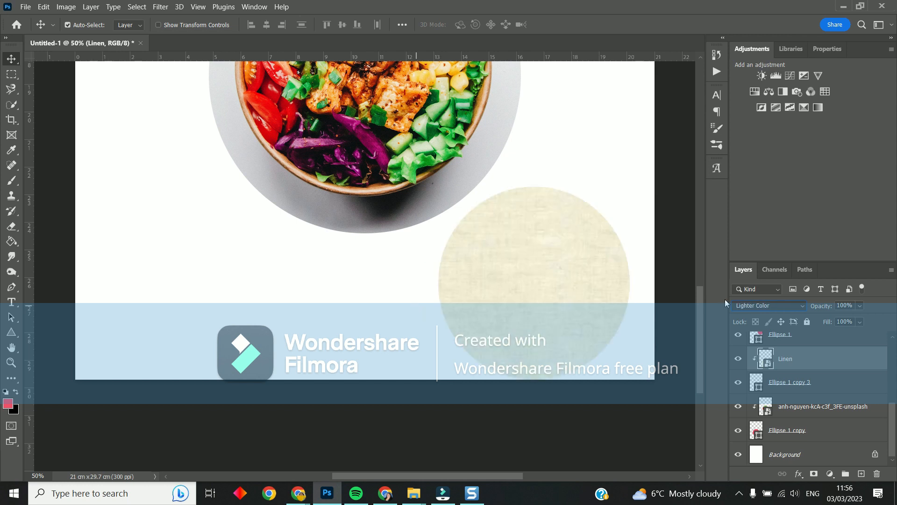
left_click(746, 312)
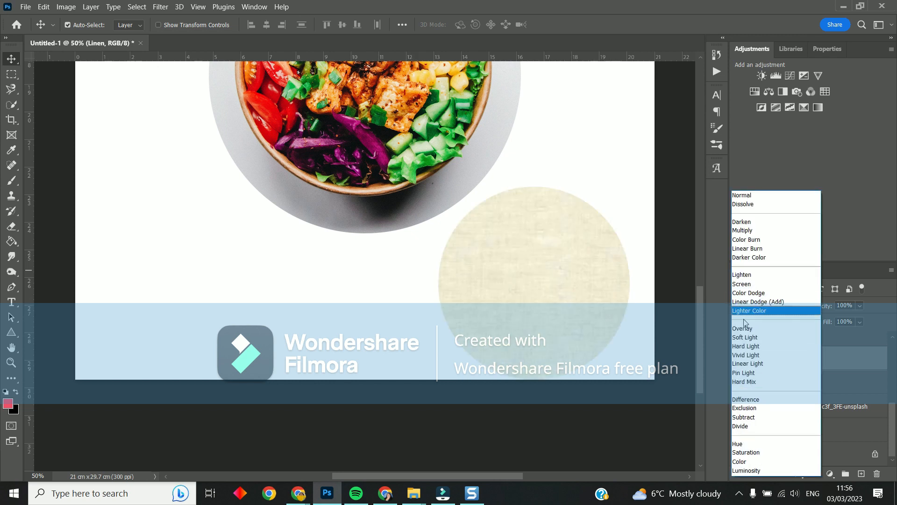
left_click(741, 292)
Try the remaining blend modes on the Linen layer, from Overlay past Pin Light to Hue.
key("Down")
key("Down")
key("Down")
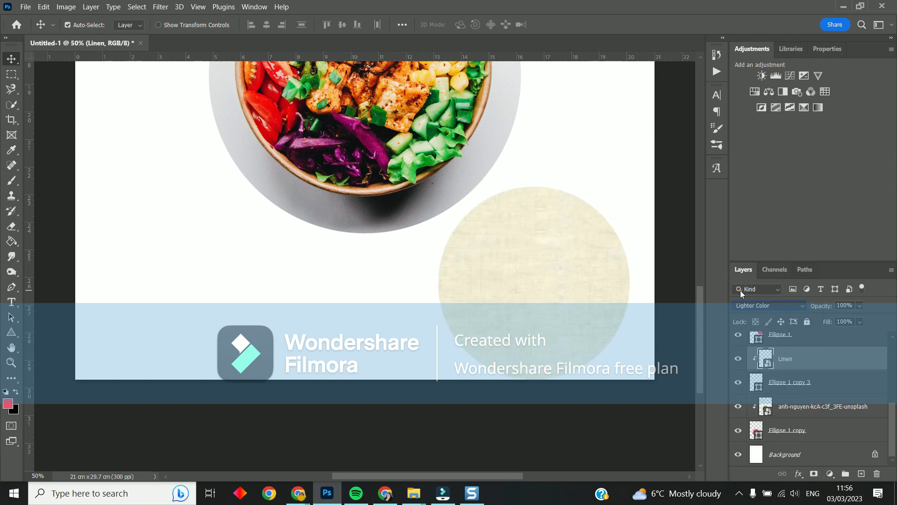
key("Down")
key("Down")
key("Down")
key("Down")
key("Down")
key("Down")
key("Down")
key("Down")
key("Down")
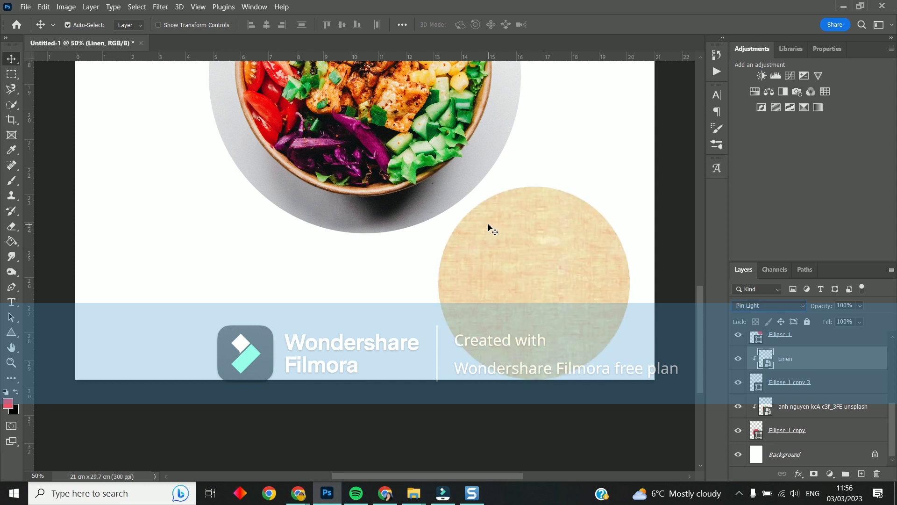
key("Down")
key("Down")
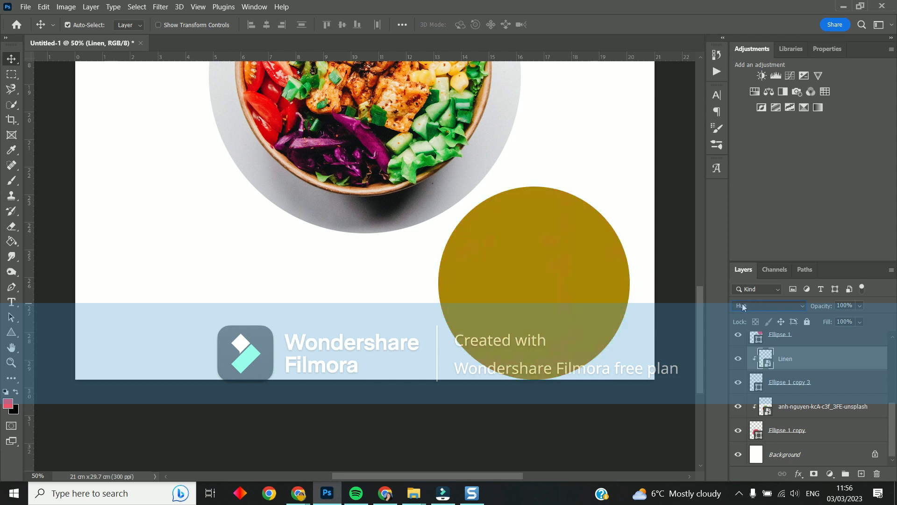
Set the Linen layer's blend mode to Linear Burn.
left_click(769, 305)
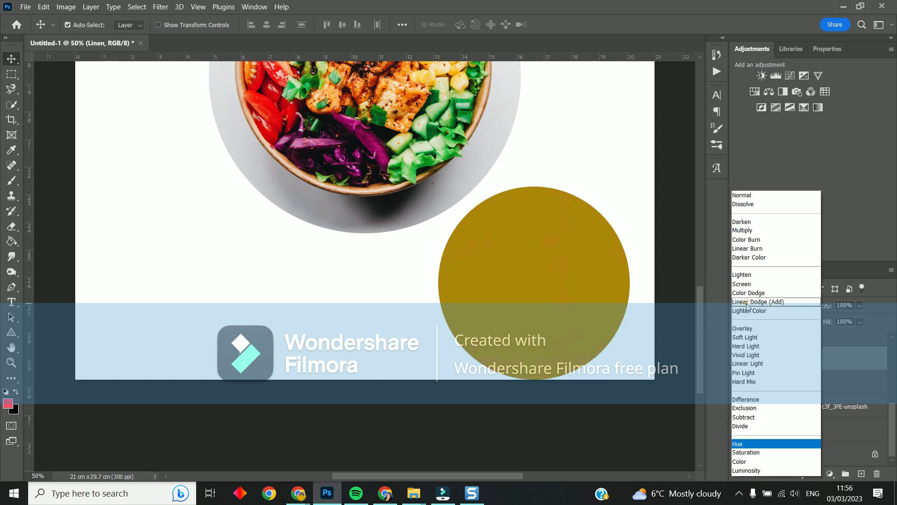
left_click(746, 248)
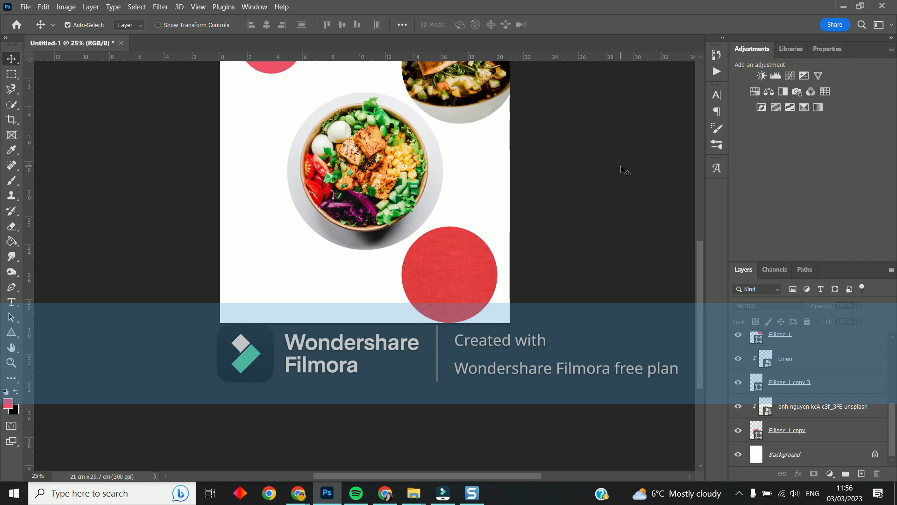
scroll(625, 170, "up", 3)
scroll(625, 241, "up", 3)
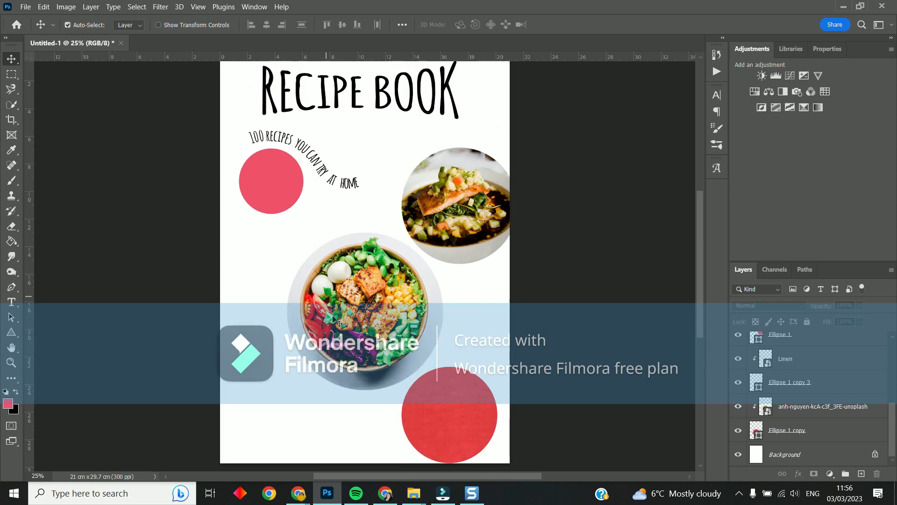
Add a new empty layer and move it directly above the Background layer.
left_click(262, 260)
scroll(236, 119, "up", 1)
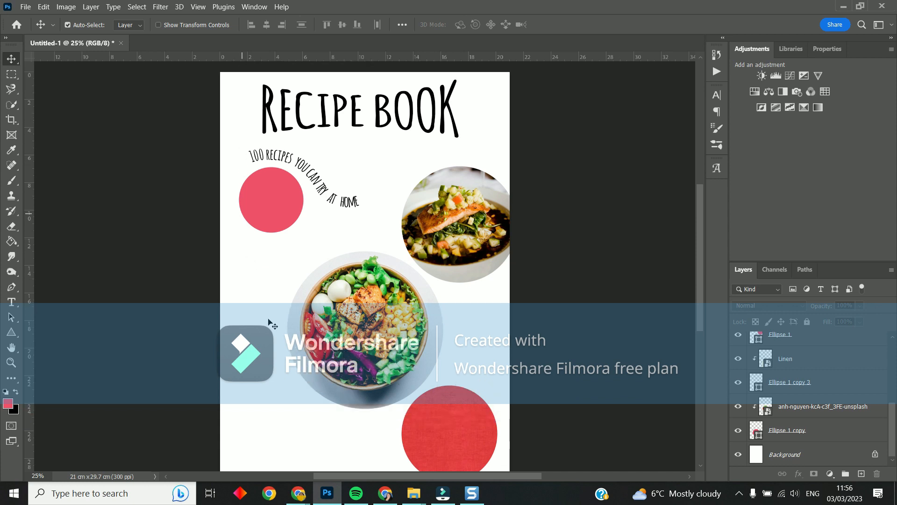
scroll(284, 354, "down", 1)
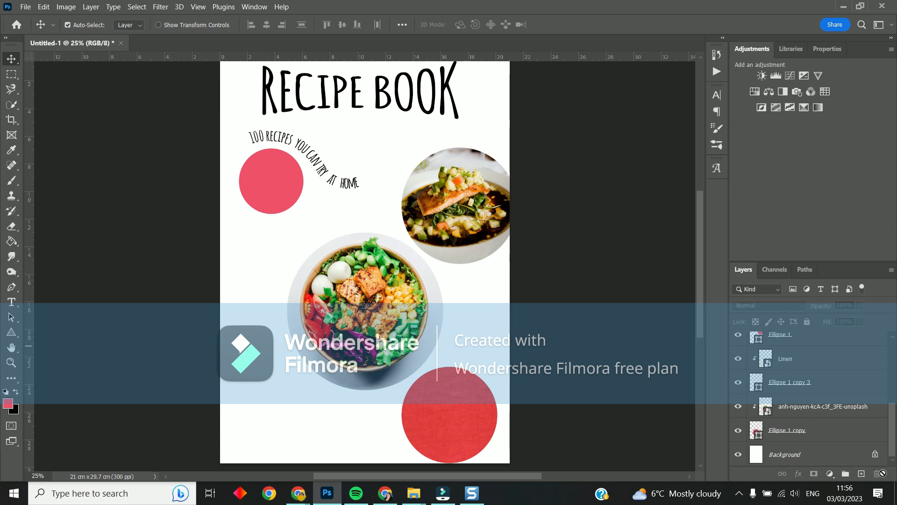
left_click(862, 474)
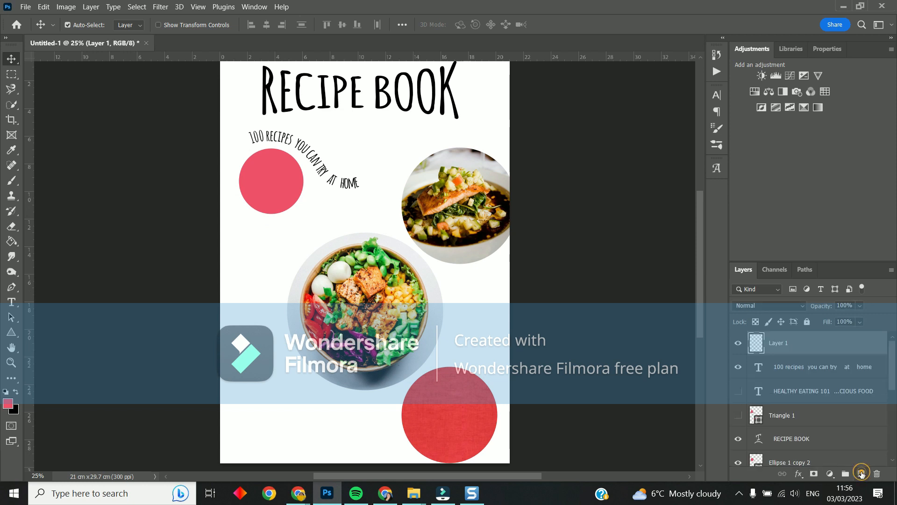
left_click_drag(803, 353, 809, 481)
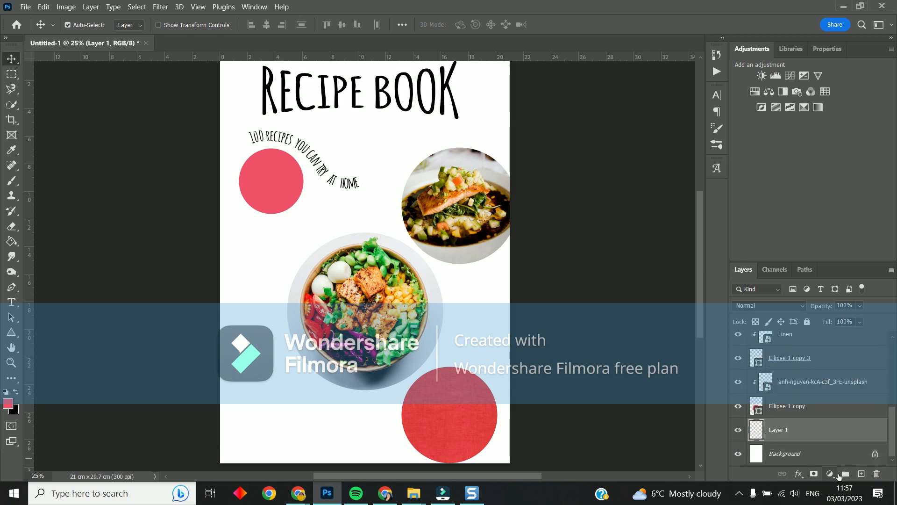
Add a Solid Color fill in pale green directly above the Background layer to colour the cover's backdrop.
left_click(831, 474)
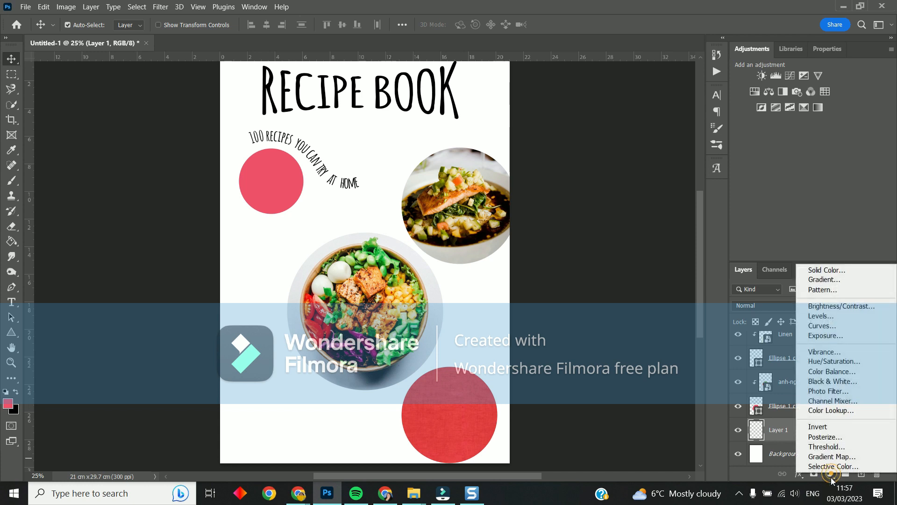
left_click(815, 270)
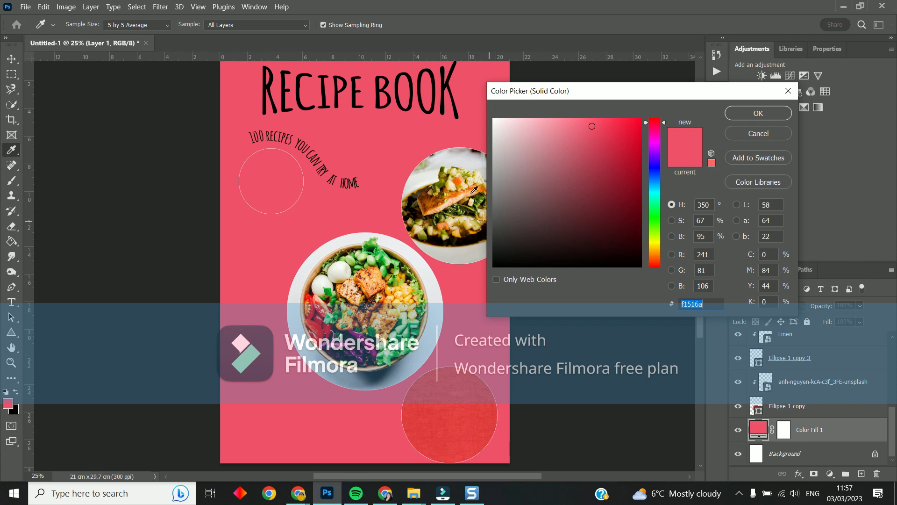
mouse_move(661, 208)
left_mouse_down()
mouse_move(656, 200)
mouse_move(655, 209)
left_mouse_up()
left_click(530, 134)
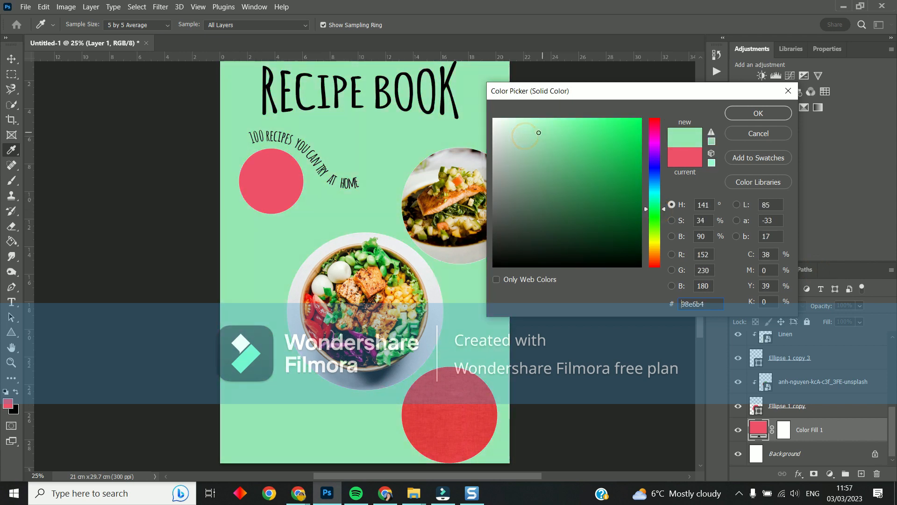
left_click_drag(531, 133, 529, 132)
left_click(763, 117)
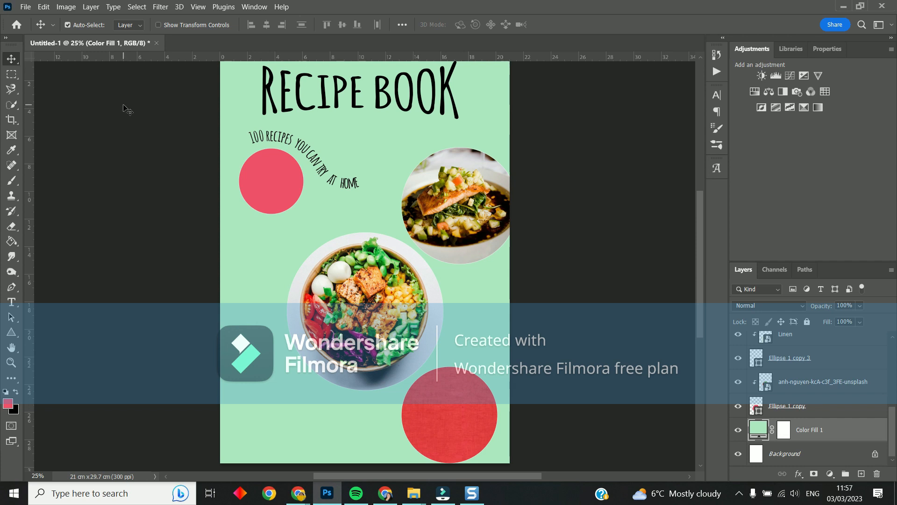
Place the Freebie-DarkGrungeTextures image from the Magazine folder as an embedded layer directly above the green colour fill.
left_click(26, 6)
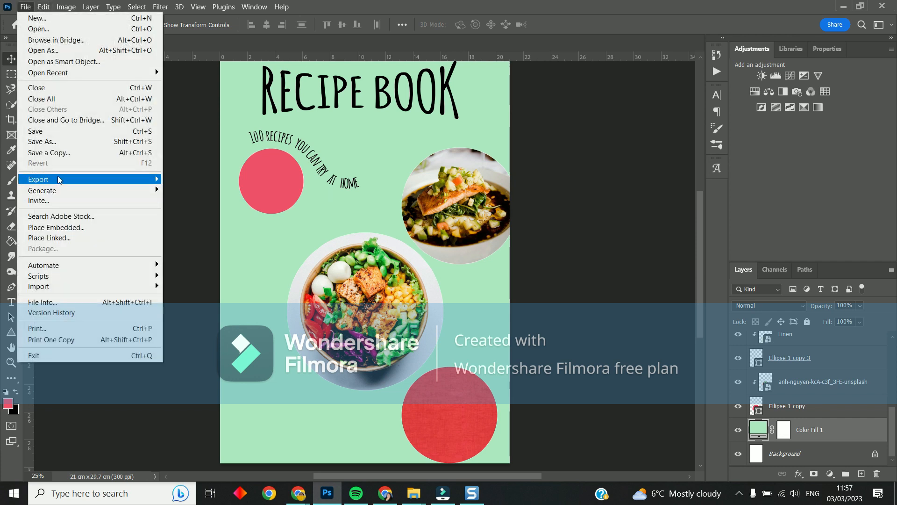
left_click(65, 227)
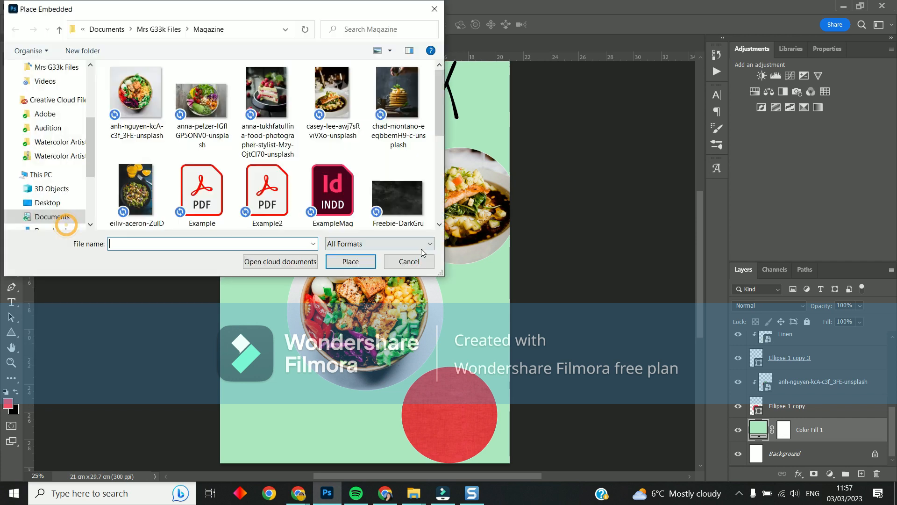
double_click(392, 191)
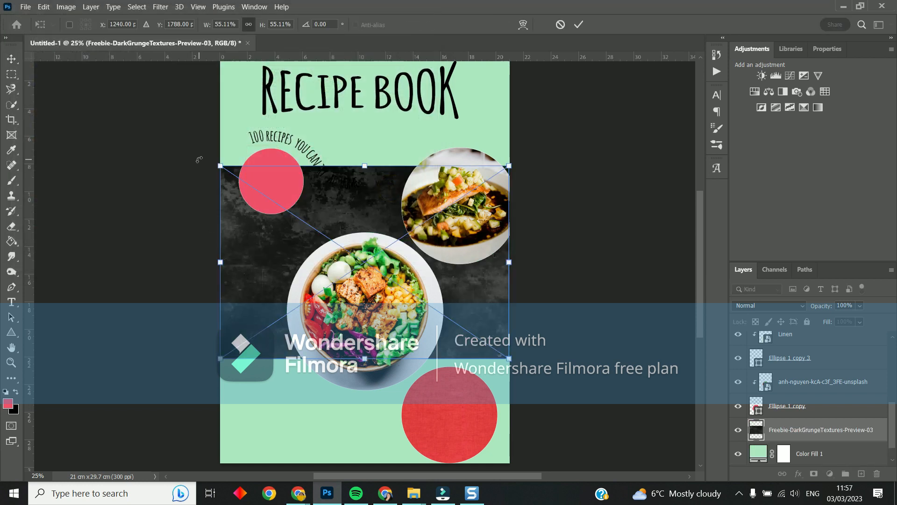
Rotate the placed grunge texture 90°, align it with the page's upper edge and enlarge it to cover the whole cover.
left_click_drag(199, 159, 451, 133)
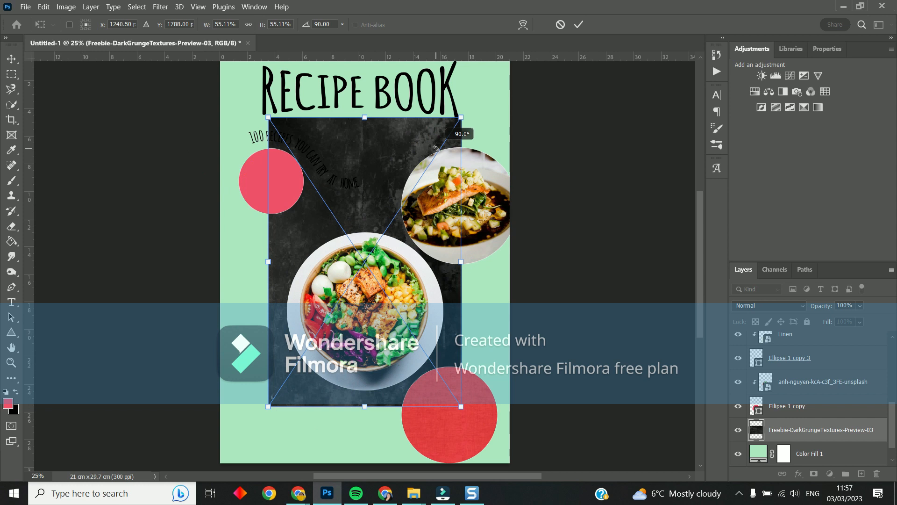
left_click_drag(352, 184, 302, 127)
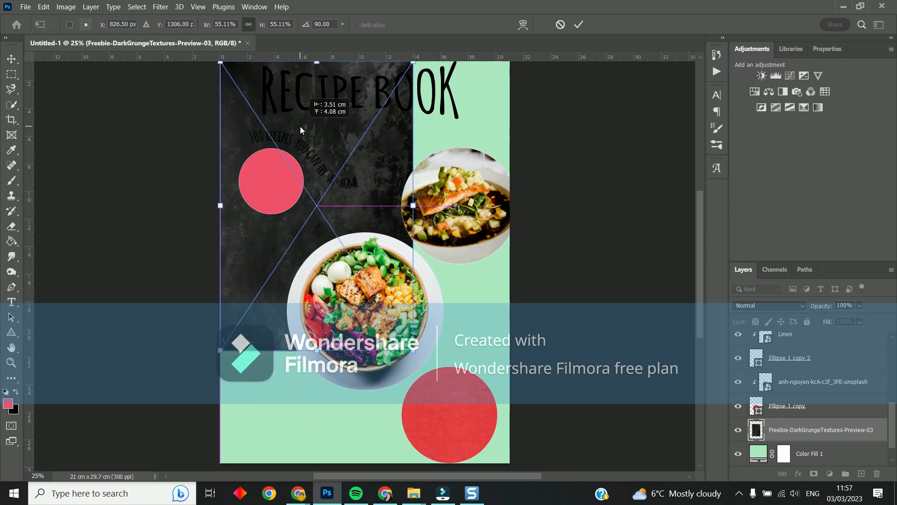
left_click_drag(414, 353, 517, 444)
key("Return")
scroll(486, 326, "up", 1)
scroll(486, 326, "up", 2)
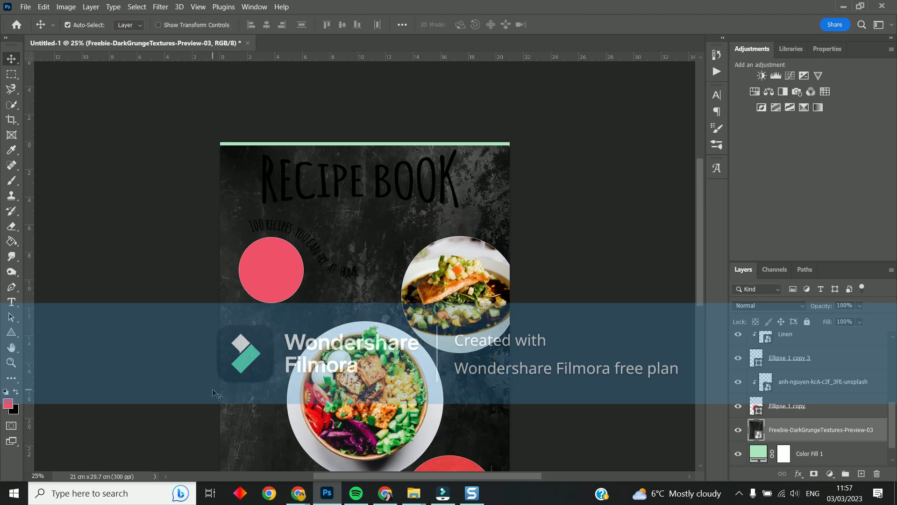
scroll(216, 394, "down", 1)
scroll(202, 397, "down", 1)
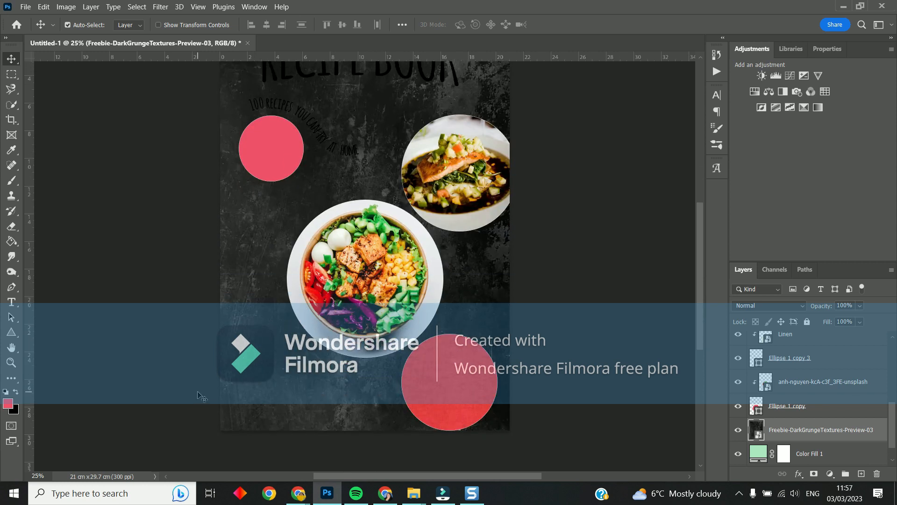
scroll(232, 373, "up", 1)
scroll(232, 374, "up", 1)
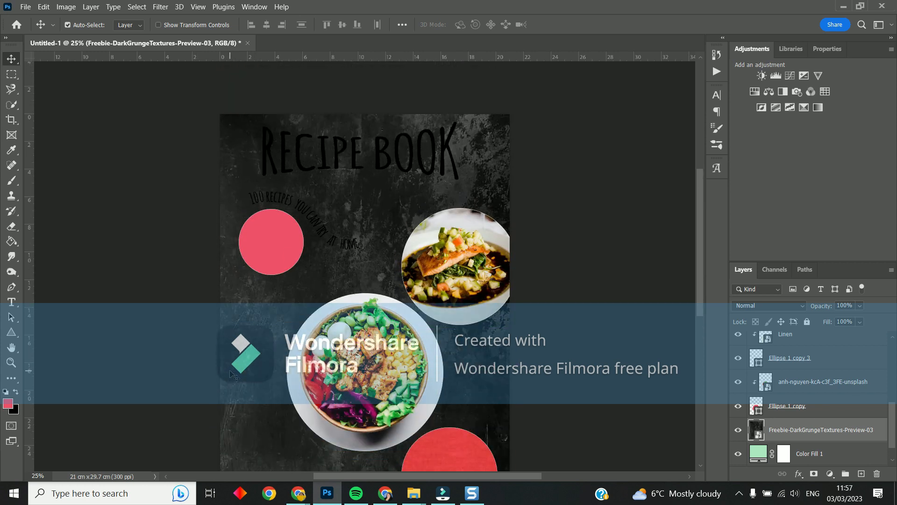
Try the darkening blend modes on the grunge texture layer, including Darken, Multiply and Color Burn.
left_click(772, 304)
left_click(751, 221)
key("Down")
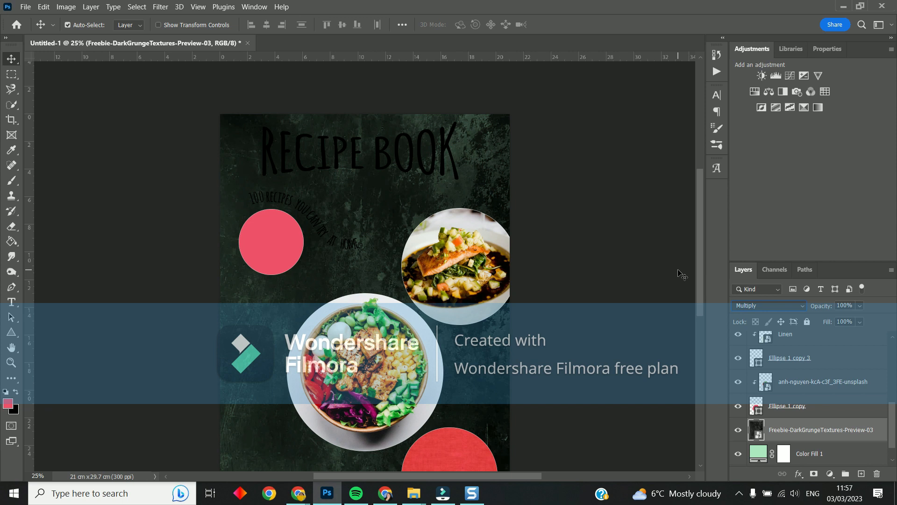
key("Down")
key("Down")
key("Up")
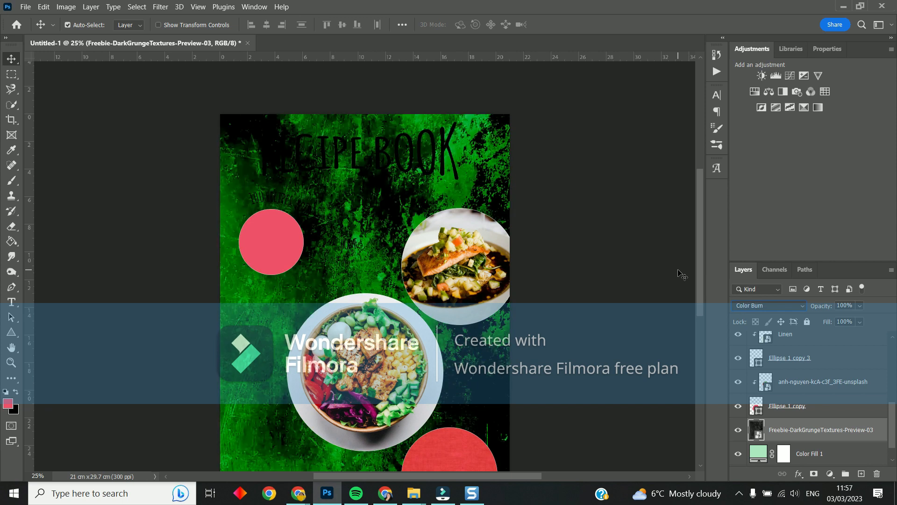
Try the Lighten, Screen and Color Dodge blend modes on the grunge texture layer and inspect the effect up close.
left_click(801, 307)
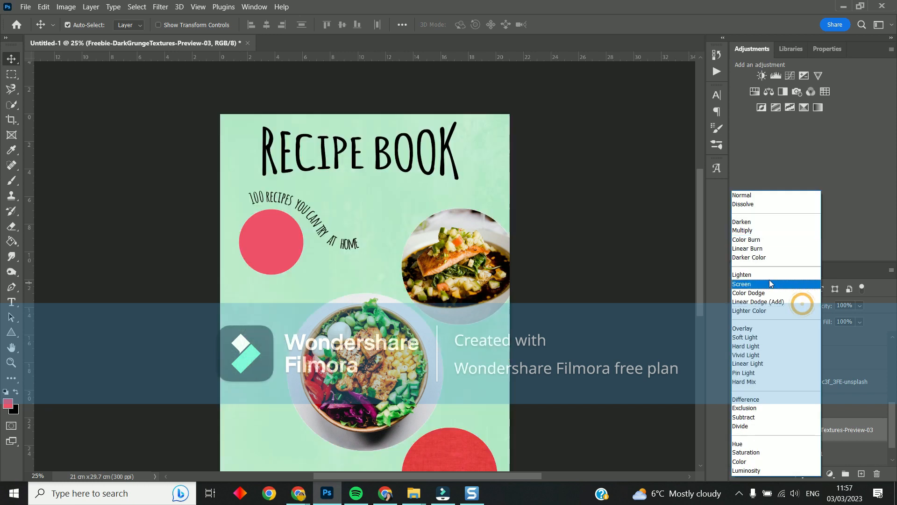
left_click(753, 274)
key("Down")
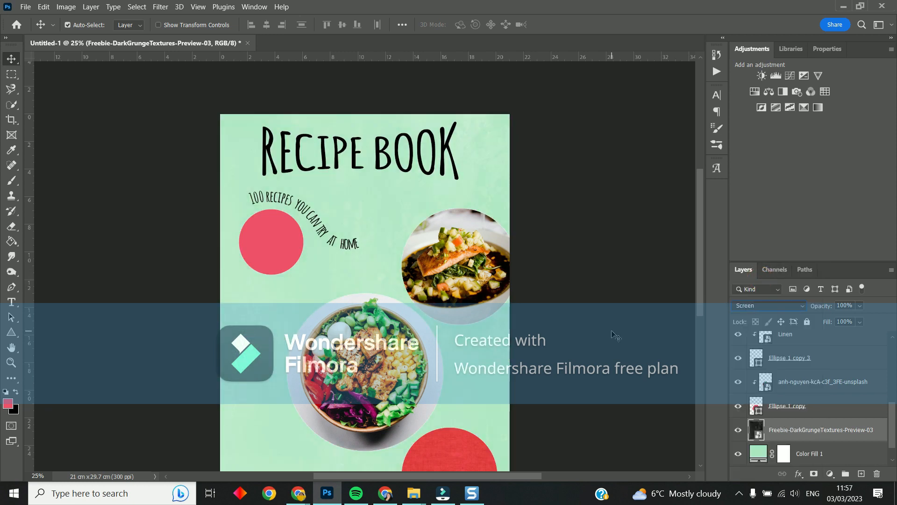
key("ctrl+plus")
key("ctrl+plus")
key("ctrl+plus")
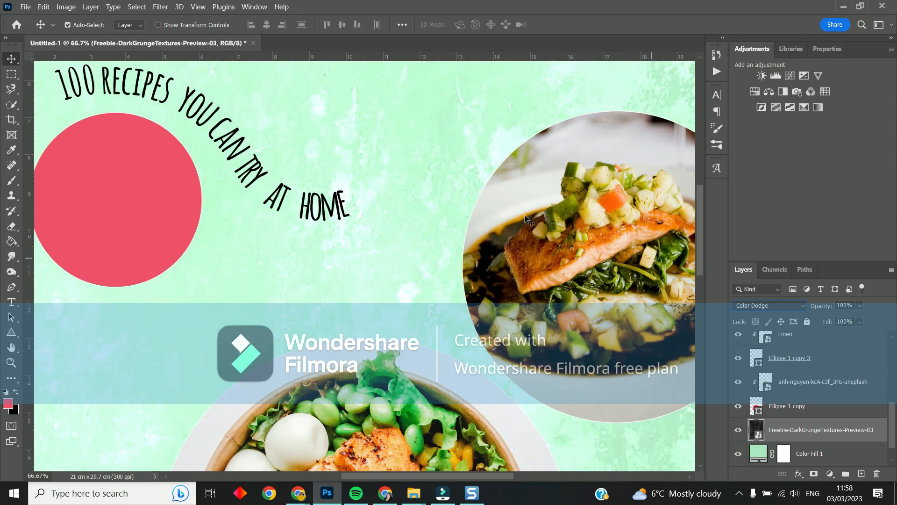
key("ctrl+minus")
key("ctrl+minus")
Try further blend modes on the grunge texture layer, from Overlay and Soft Light through Pin Light.
key("Down")
key("Down")
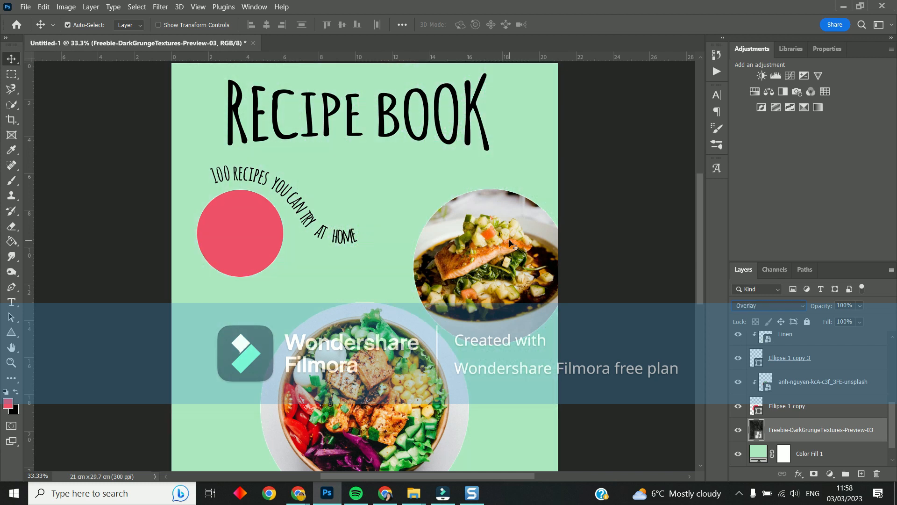
key("Down")
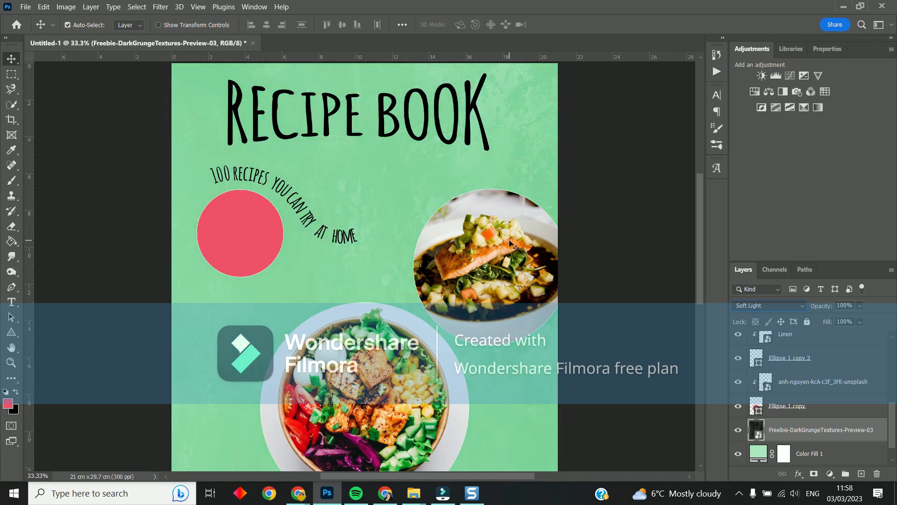
key("Down")
key("Down")
key("Down")
key("Down")
key("Down")
key("Down")
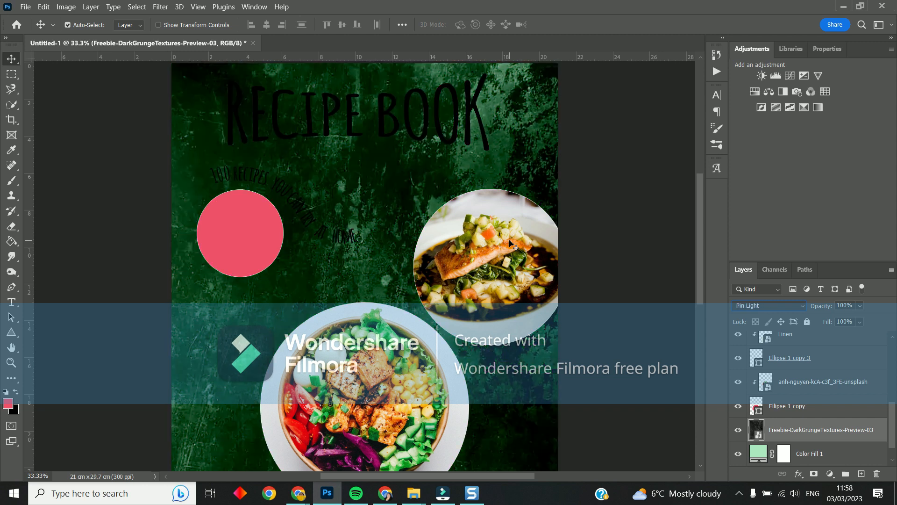
Set the grunge texture layer's blend mode to Subtract and check the whole cover.
key("Down")
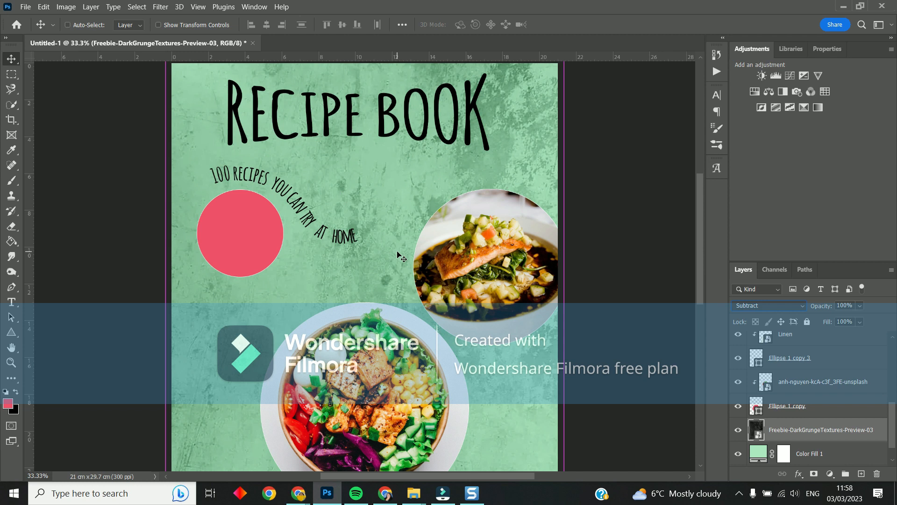
key("ctrl+minus")
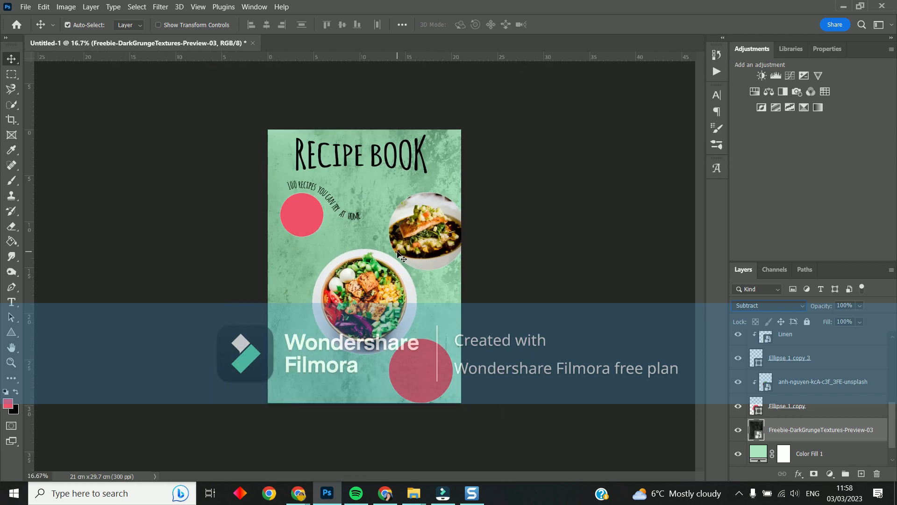
scroll(400, 256, "down", 2)
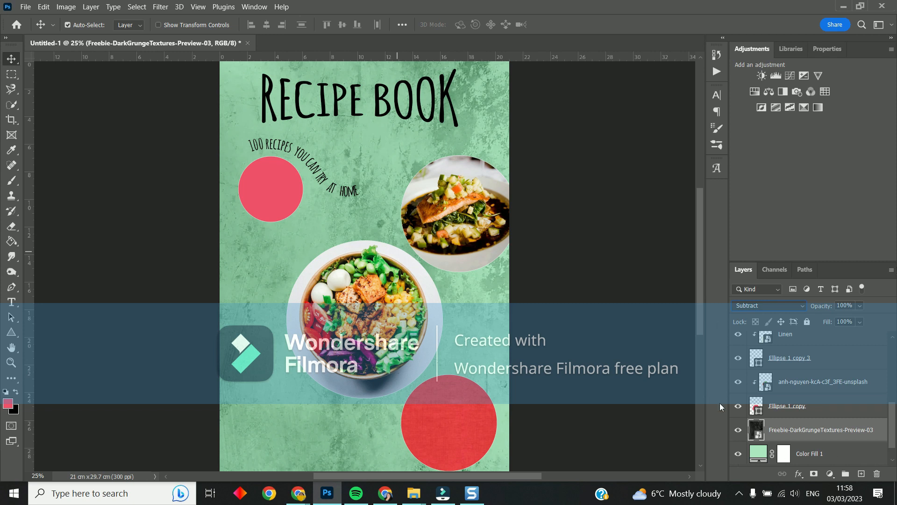
Add a layer mask to the grunge texture layer and activate the Brush tool for painting on it.
left_click(814, 475)
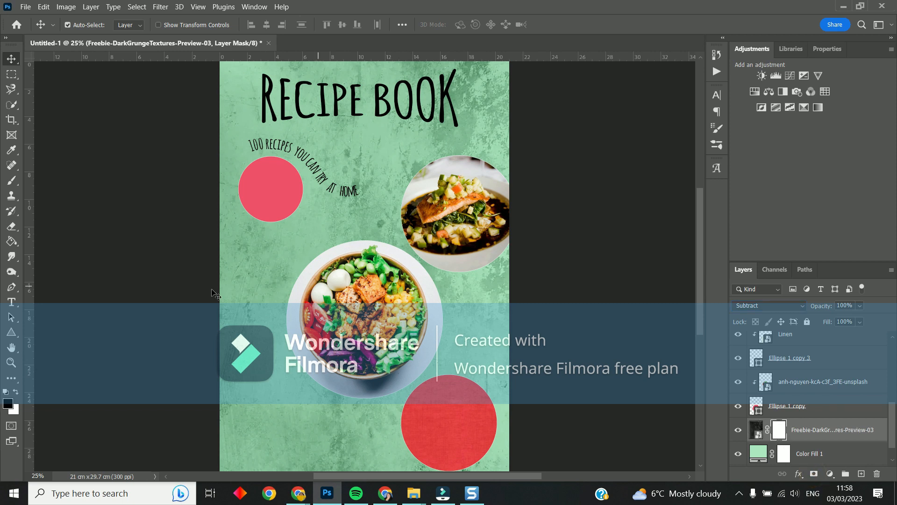
left_click(8, 182)
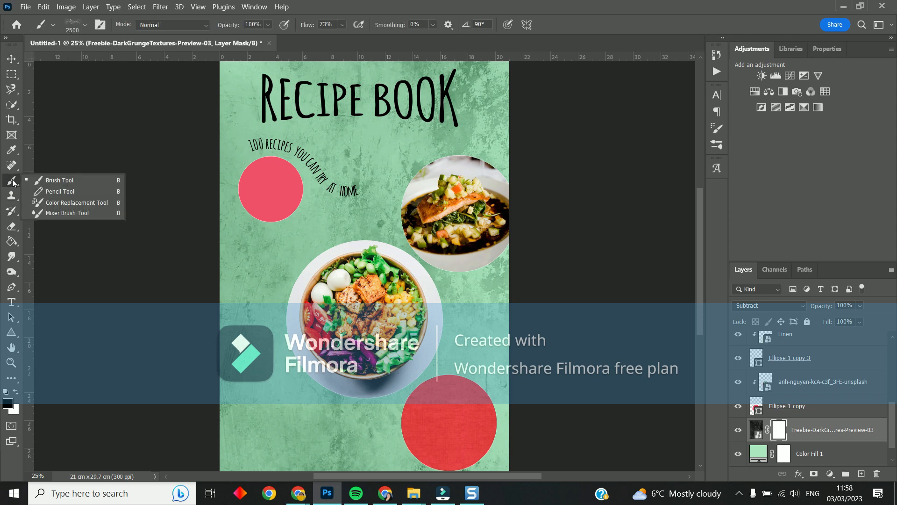
left_click(47, 180)
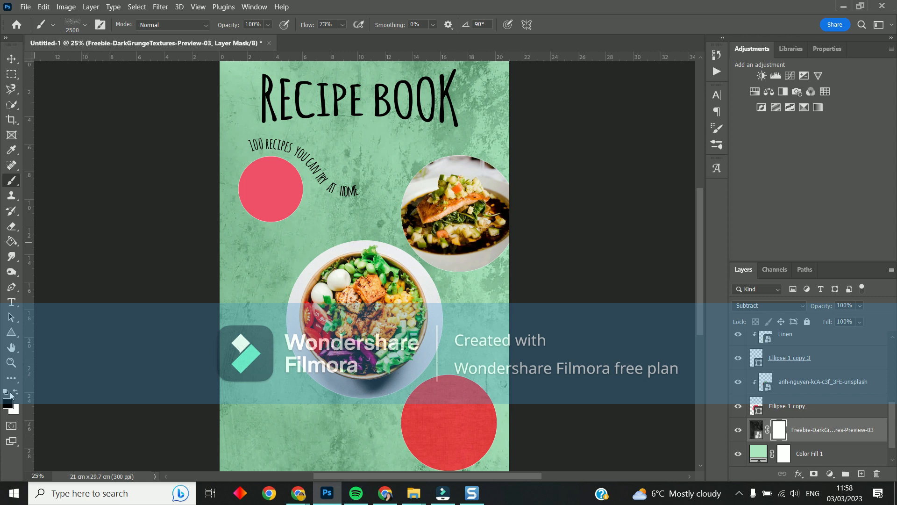
Choose the Hard Round brush from the General Brushes group.
left_click(84, 25)
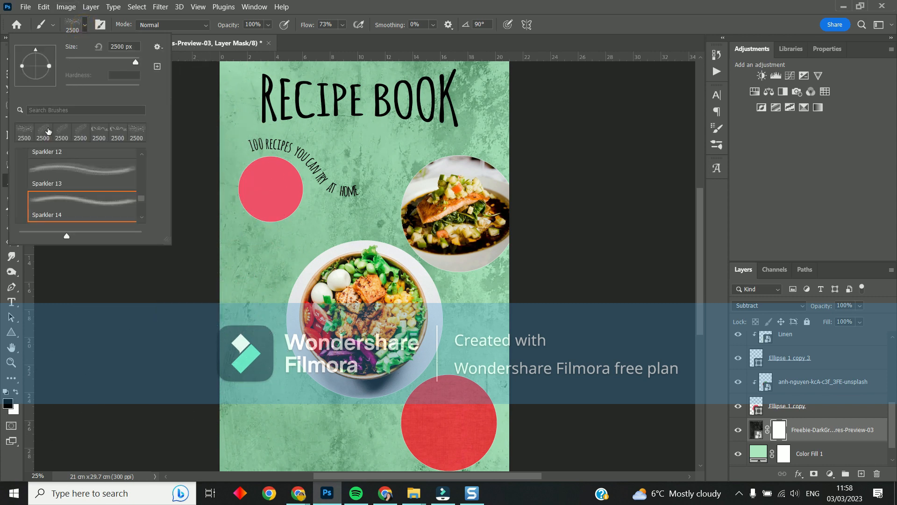
scroll(140, 202, "up", 10)
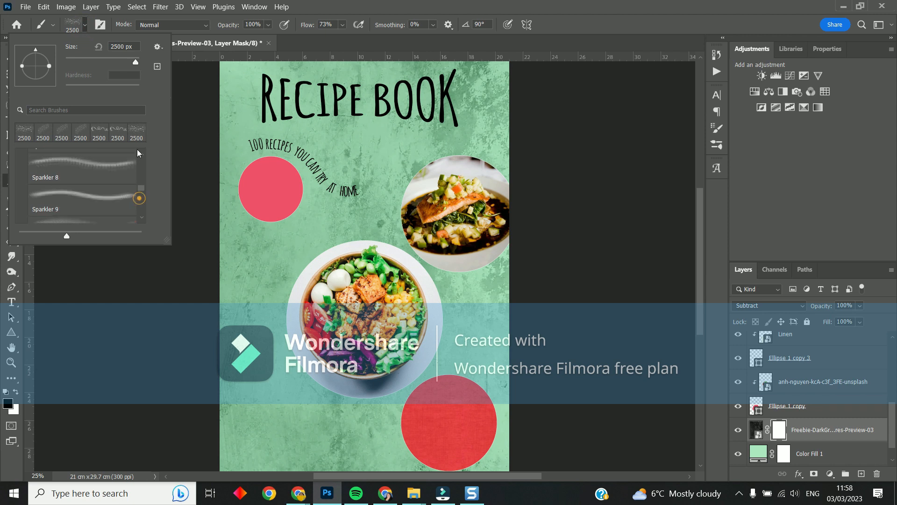
scroll(61, 201, "up", 5)
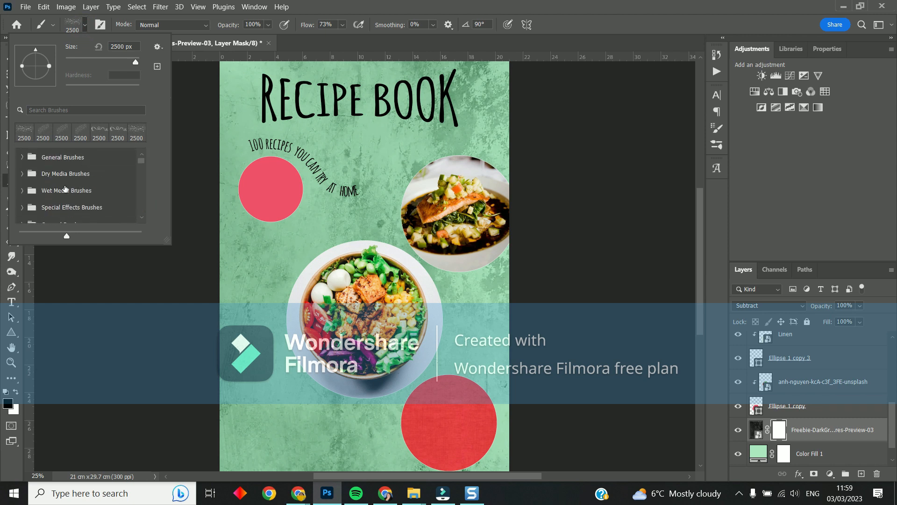
left_click(22, 157)
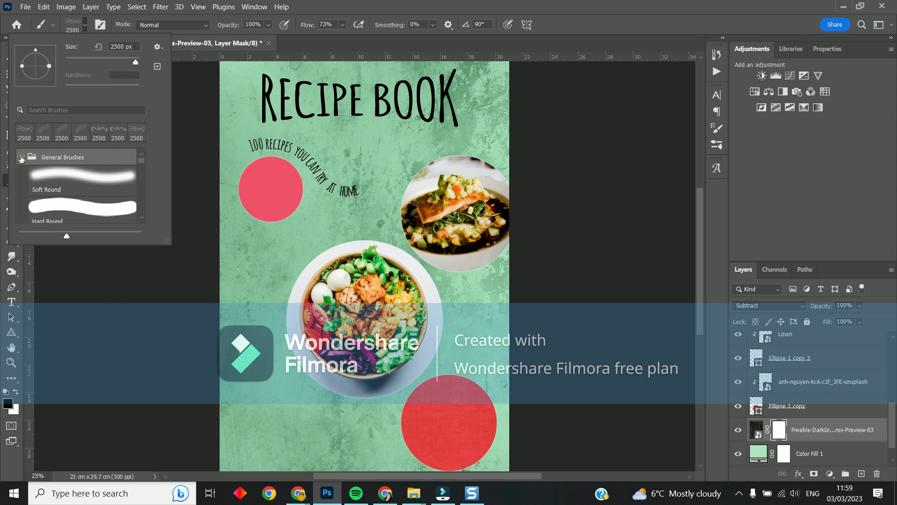
left_click(46, 211)
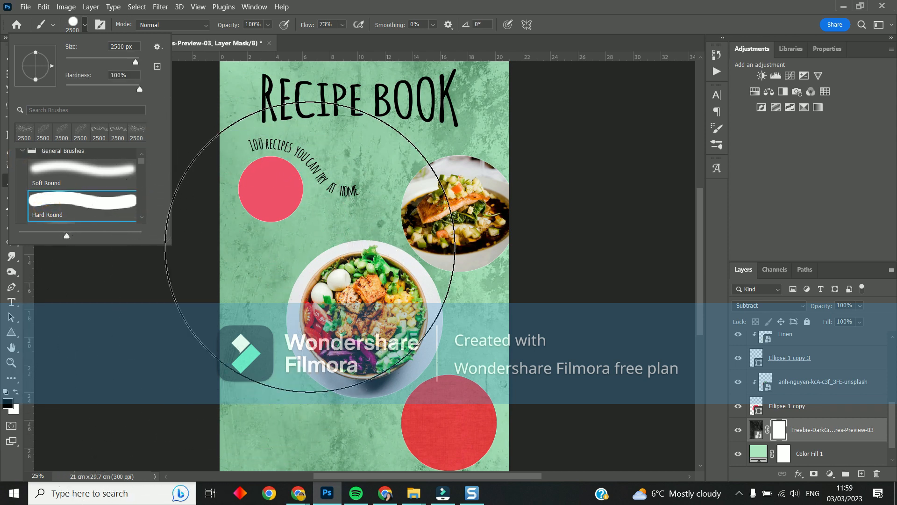
left_click(87, 27)
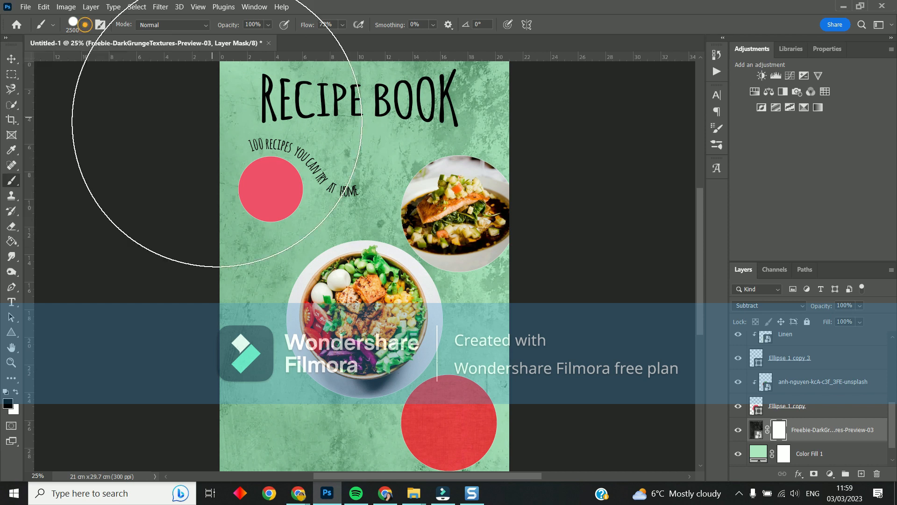
Reduce the brush size to 500 px.
key("bracketleft")
key("bracketleft")
key("bracketleft")
key("bracketleft")
key("bracketleft")
key("bracketleft")
key("bracketleft")
key("bracketleft")
key("bracketleft")
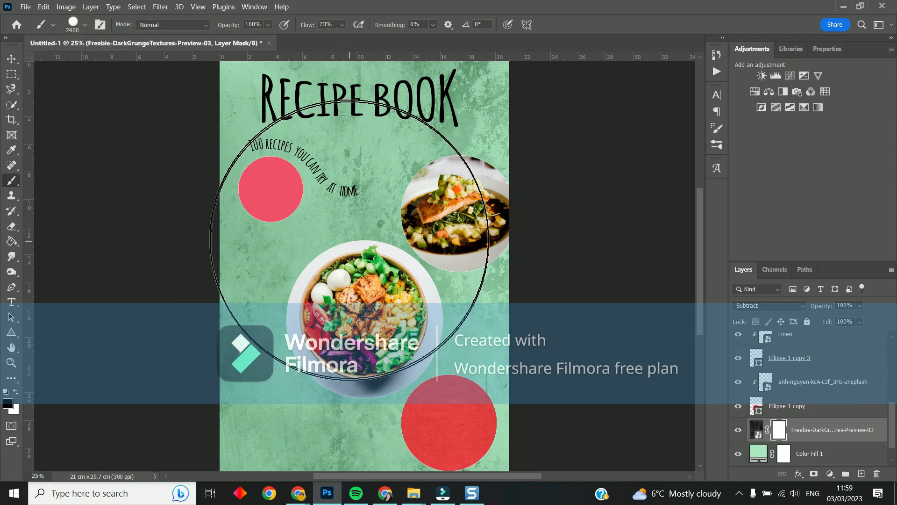
key("bracketleft")
key("bracketleft")
key("bracketleft")
key("bracketleft")
key("bracketleft")
key("bracketleft")
key("bracketleft")
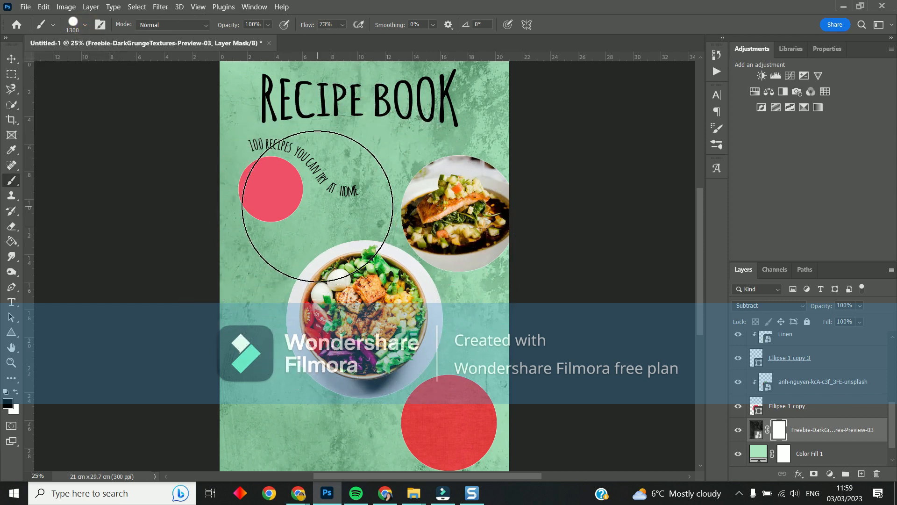
key("bracketleft")
key("bracketleft")
key("bracketleft")
key("bracketleft")
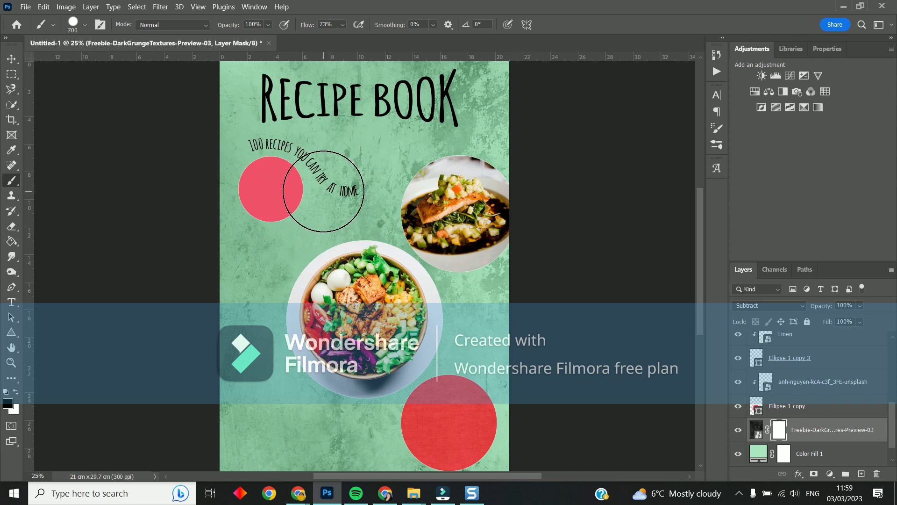
Stamp six round black spots on the grunge layer's mask, spread around the title, tagline and food photos, to hide the texture there.
left_click(335, 192)
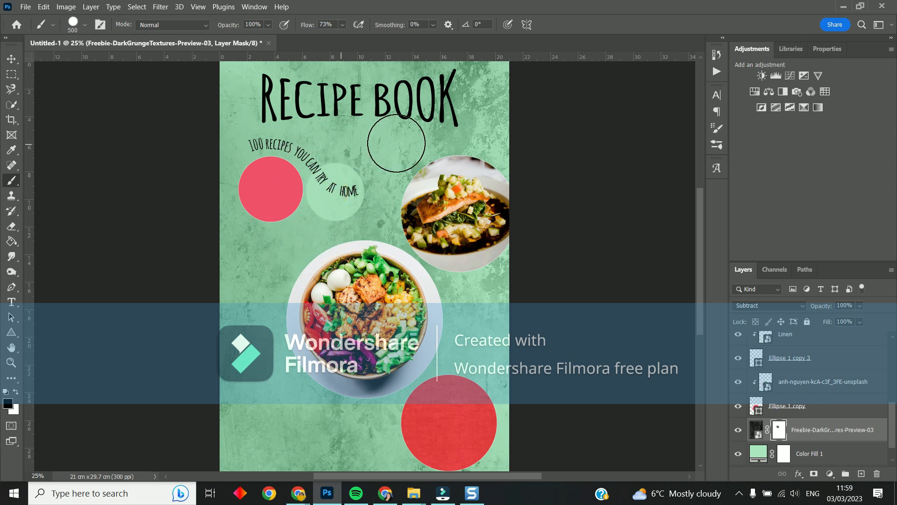
left_click(452, 111)
left_click(261, 281)
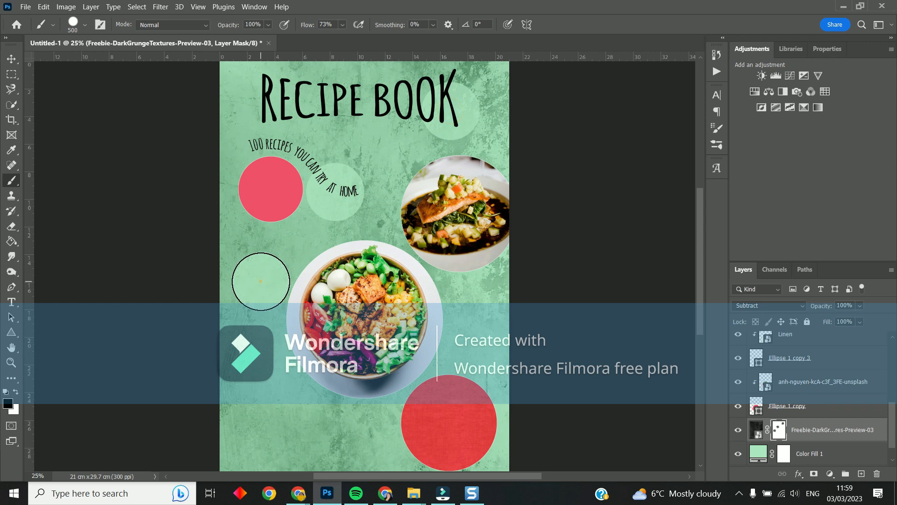
left_click(258, 404)
left_click(479, 313)
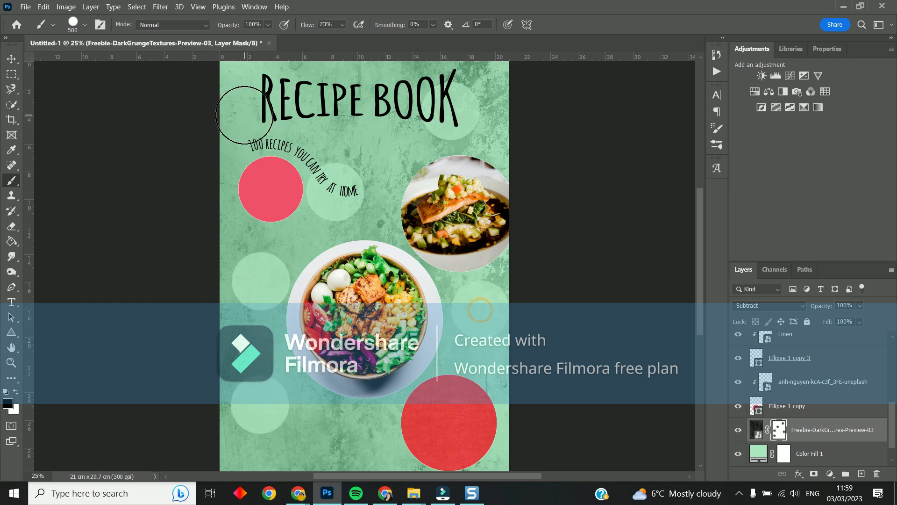
left_click(253, 88)
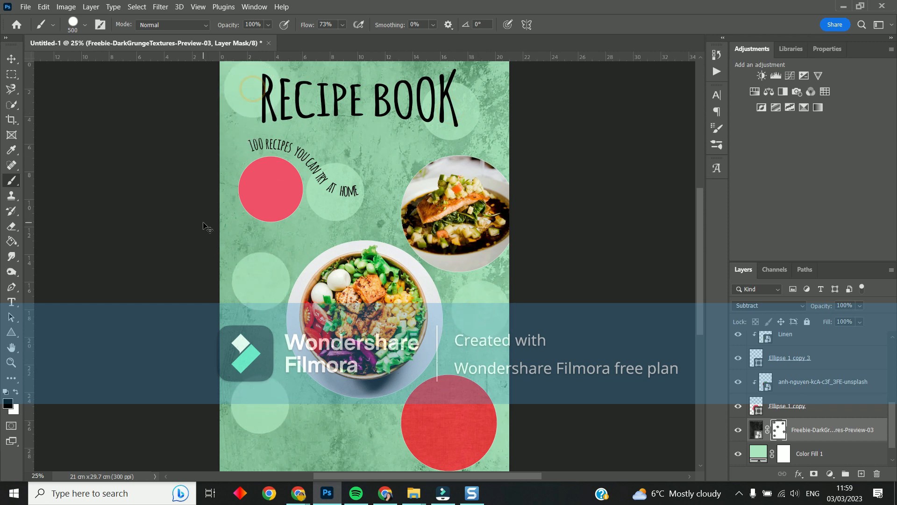
Undo the six round spots painted on the grunge texture layer's mask.
key("ctrl+z")
key("ctrl+z")
key("ctrl+z")
key("ctrl+z")
key("ctrl+z")
key("ctrl+z")
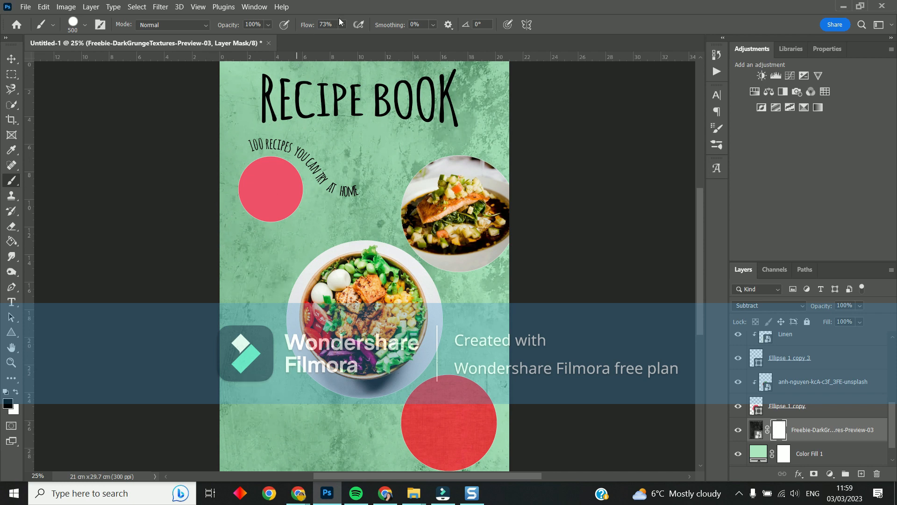
Lower the brush to 43% opacity and 36% flow, and dab faint spots on the grunge mask near the tagline and the title's end.
left_click_drag(307, 26, 285, 29)
left_click_drag(227, 28, 194, 29)
left_click(354, 169)
left_click(354, 208)
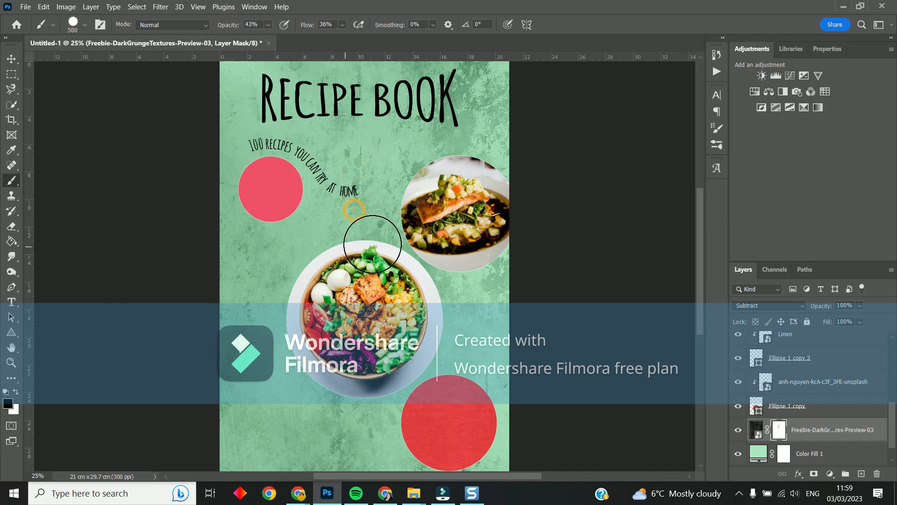
left_click(450, 125)
right_click(463, 96)
left_click(471, 84)
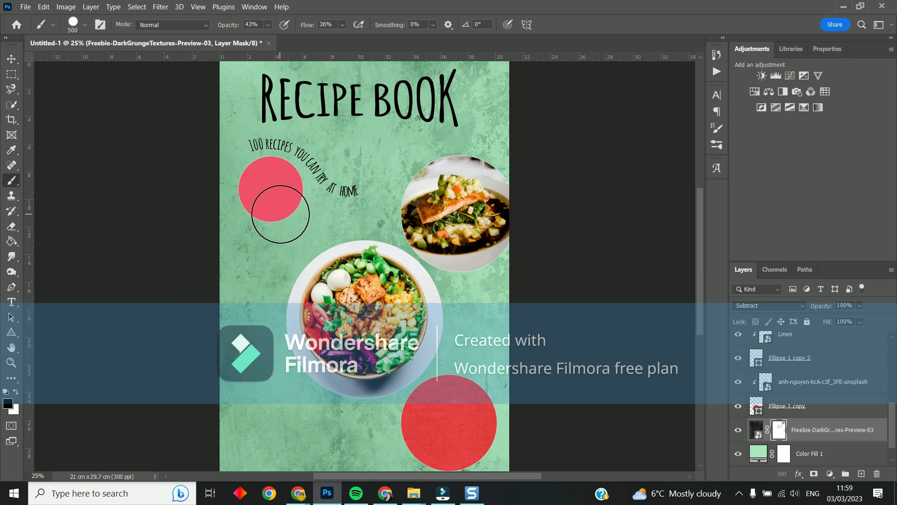
Restore brush opacity and flow to 100%, and stamp a 700 px spot on the grunge mask centred on the pink circle below the tagline.
left_click_drag(302, 27, 336, 27)
left_click_drag(256, 34, 285, 34)
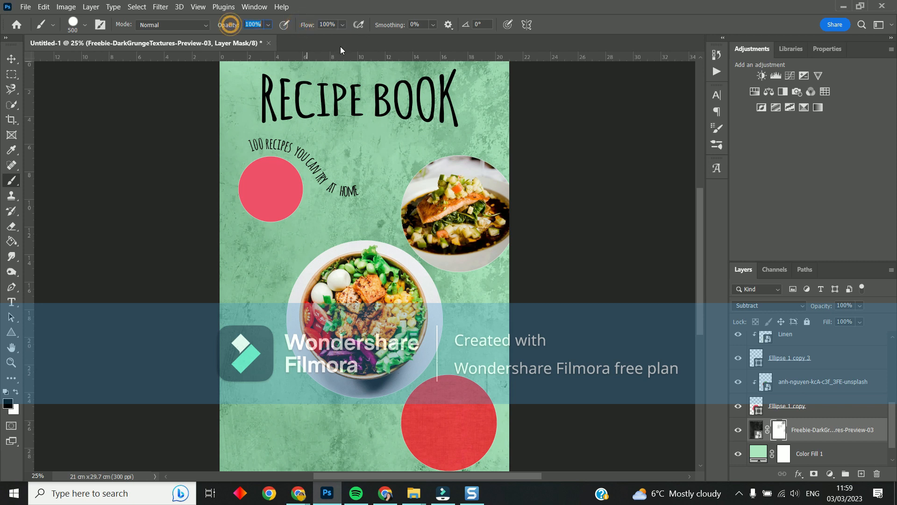
key("bracketright")
key("bracketright")
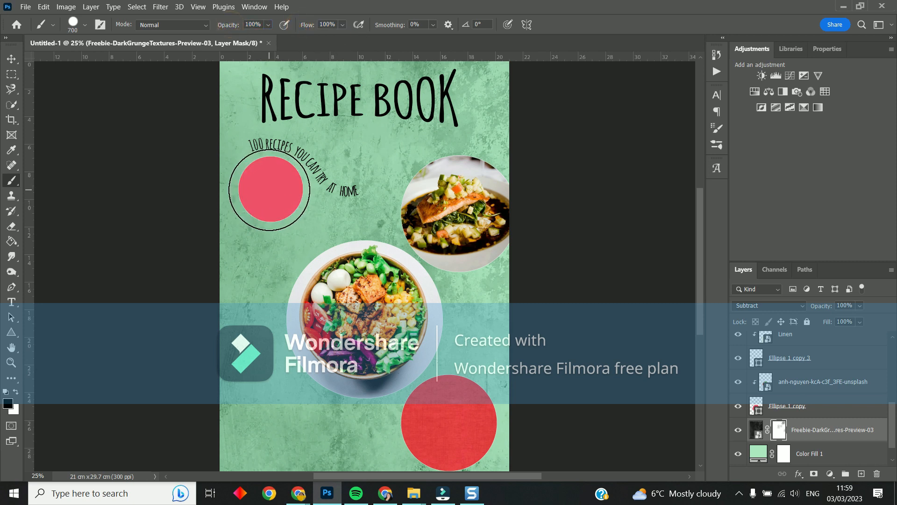
left_click(269, 189)
Stamp concentric spots on the grunge mask behind the red circle at 1000 px and the salmon photo at 1100 px.
key("bracketright")
key("bracketright")
key("bracketright")
left_click(449, 425)
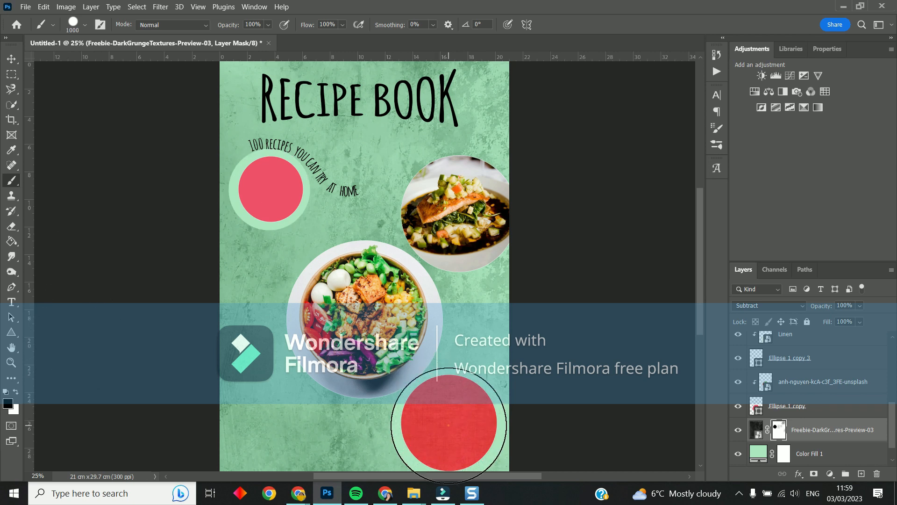
key("bracketright")
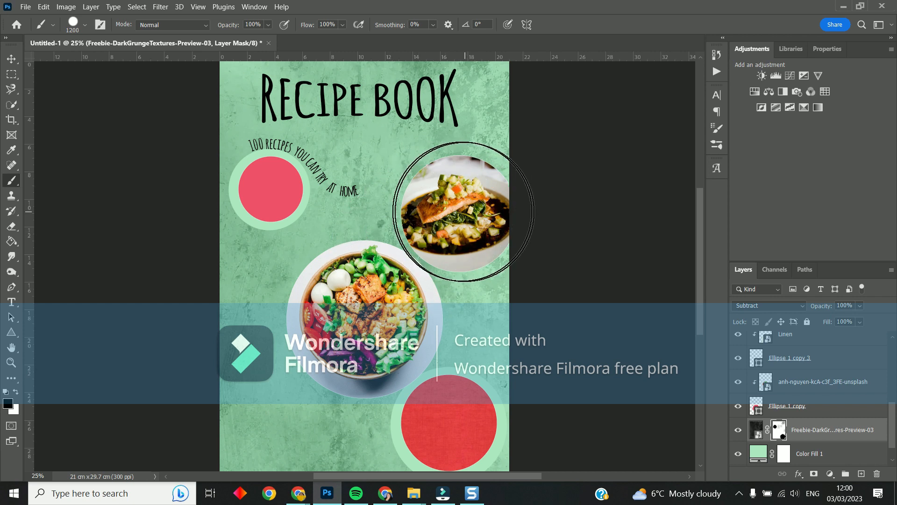
key("bracketleft")
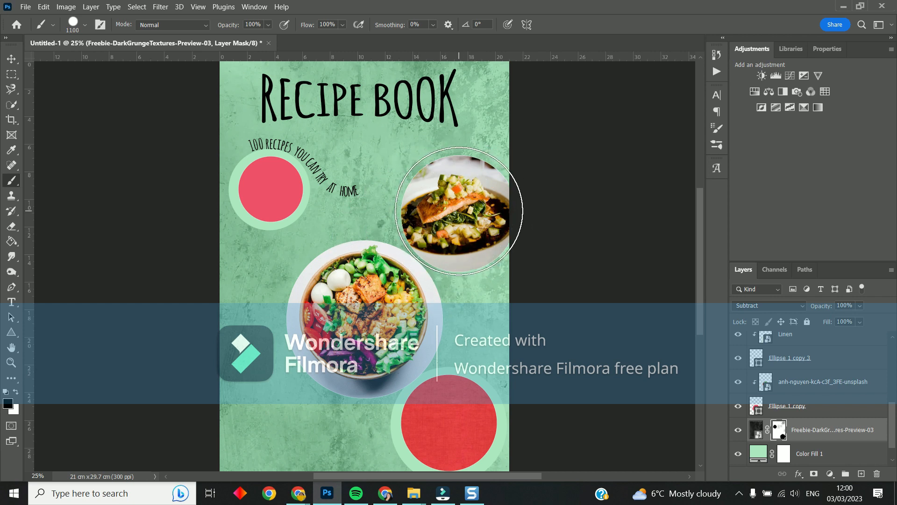
left_click(460, 211)
Enlarge the brush to 1500 px and stamp a concentric spot on the grunge mask behind the salad bowl photo.
key("bracketright")
key("bracketright")
key("bracketright")
key("bracketright")
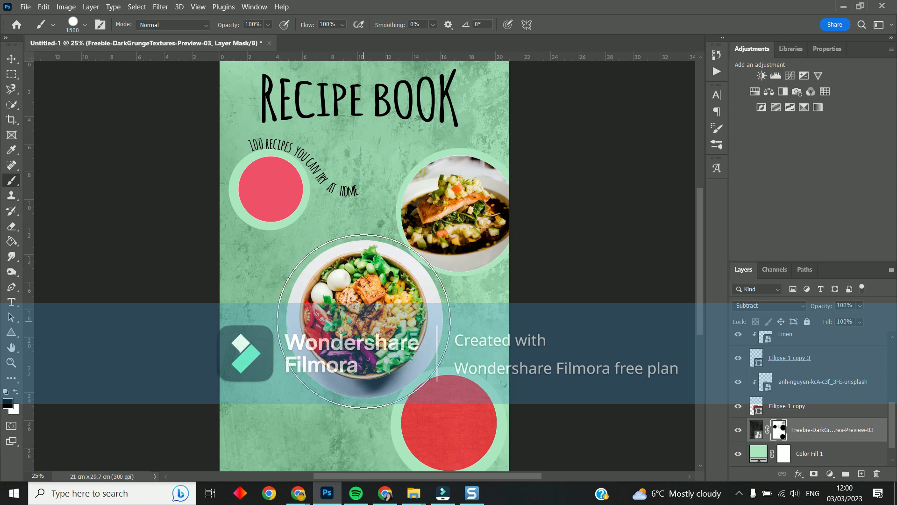
left_click(363, 321)
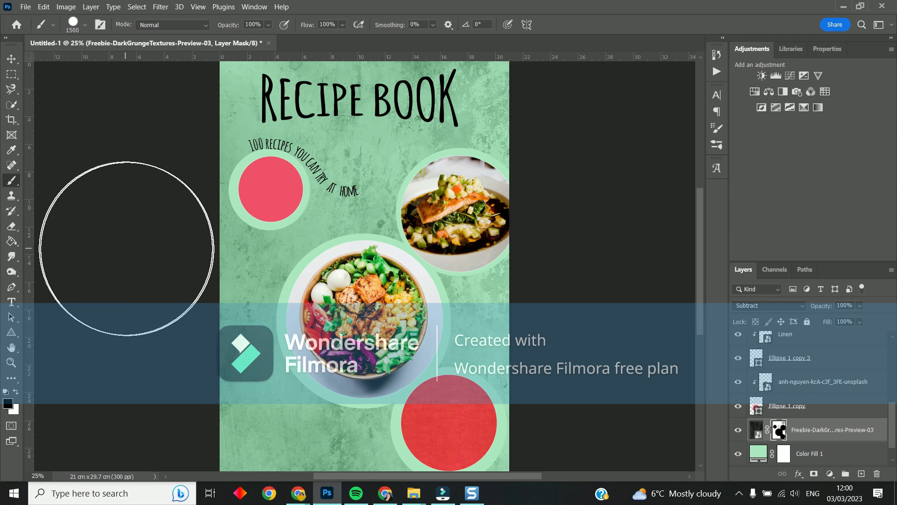
left_click(261, 422)
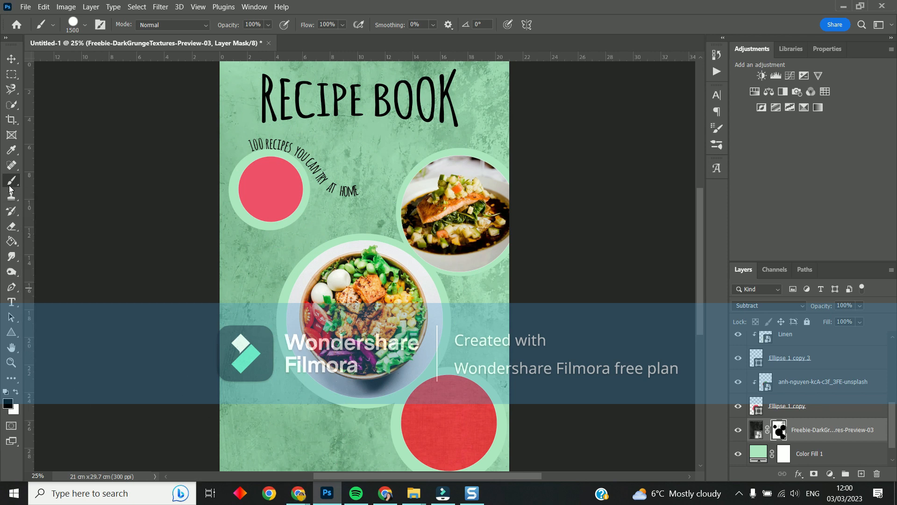
Choose the 2500 px scattered-stars brush from the recently used brushes.
left_click(53, 26)
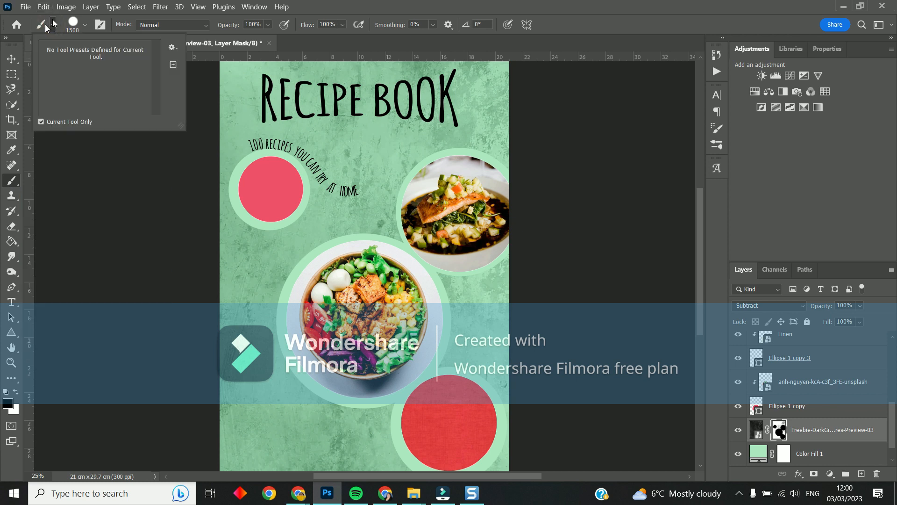
left_click(75, 24)
left_click(75, 23)
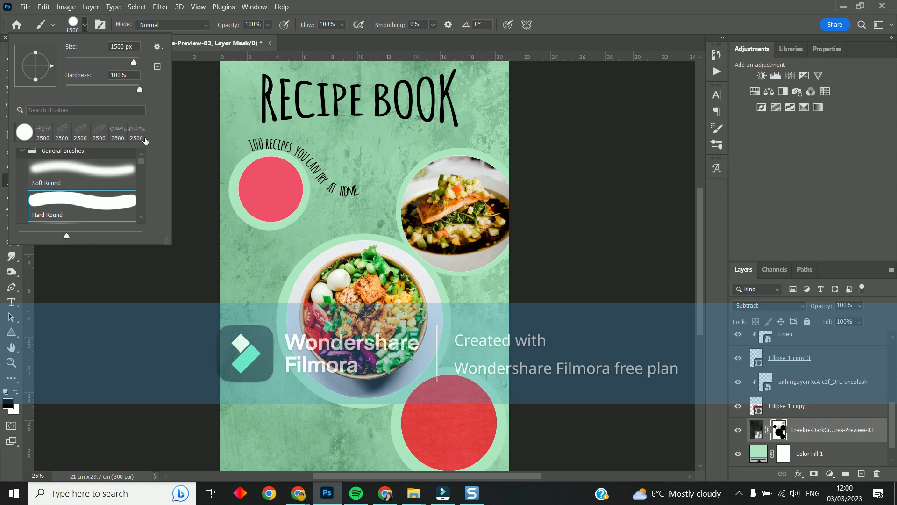
left_click(45, 134)
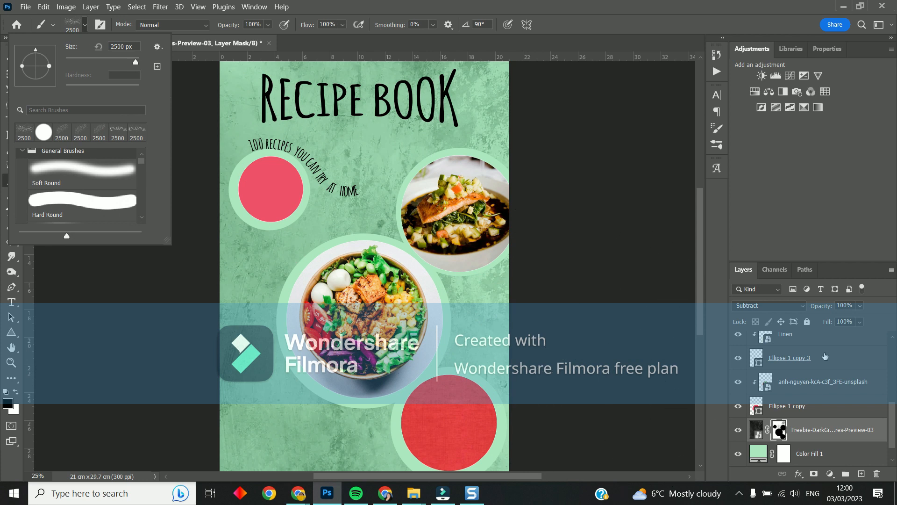
Add a new empty layer above the "100 recipes you can try at home" text layer.
scroll(826, 356, "up", 5)
left_click(835, 349)
left_click(831, 349)
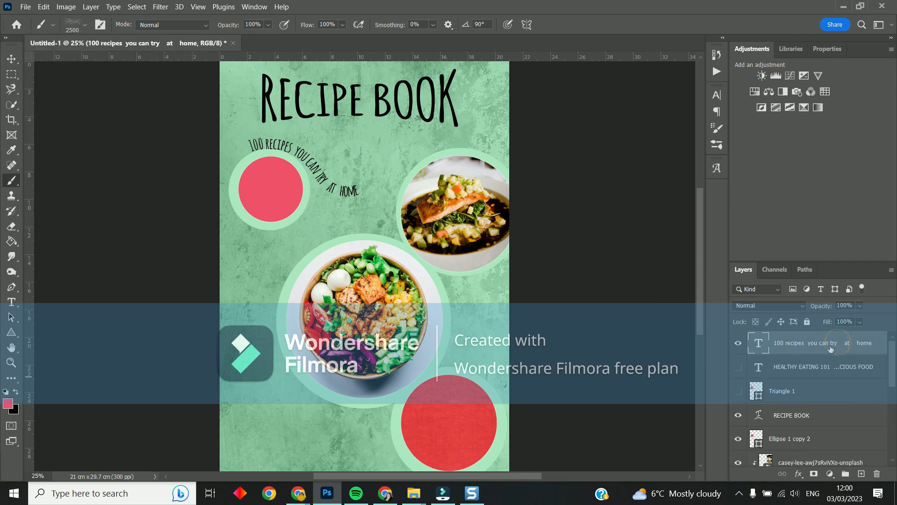
left_click(861, 474)
left_click(372, 264)
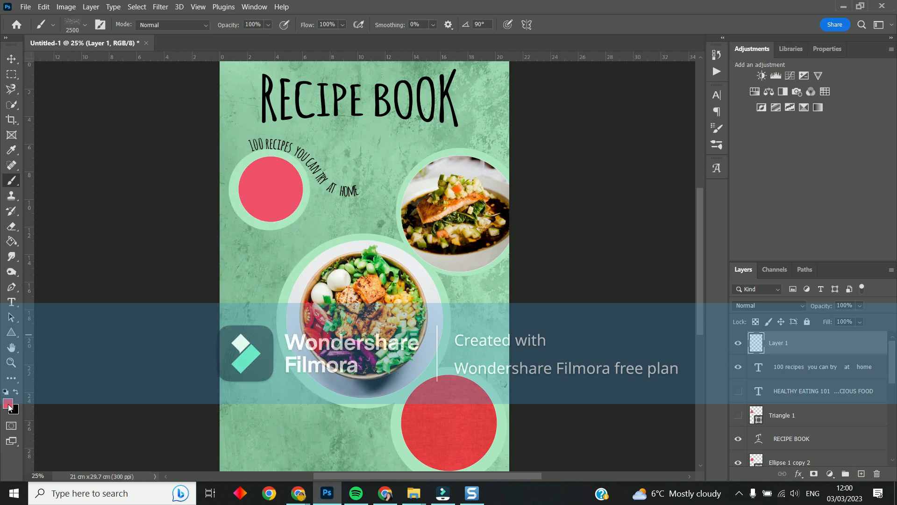
Set the foreground colour to dark green 457456 and stamp the star pattern along both sides of the cover on Layer 1.
left_click(8, 404)
left_click(251, 307)
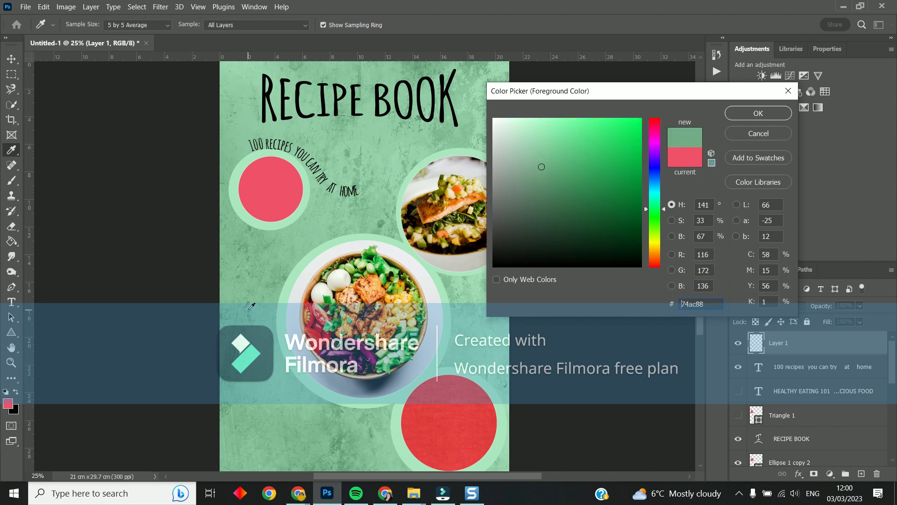
left_click(552, 197)
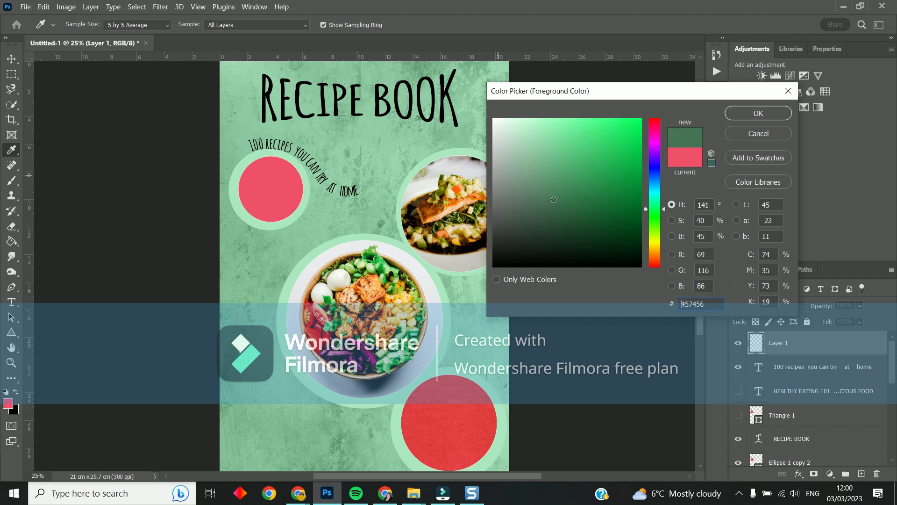
left_click(754, 114)
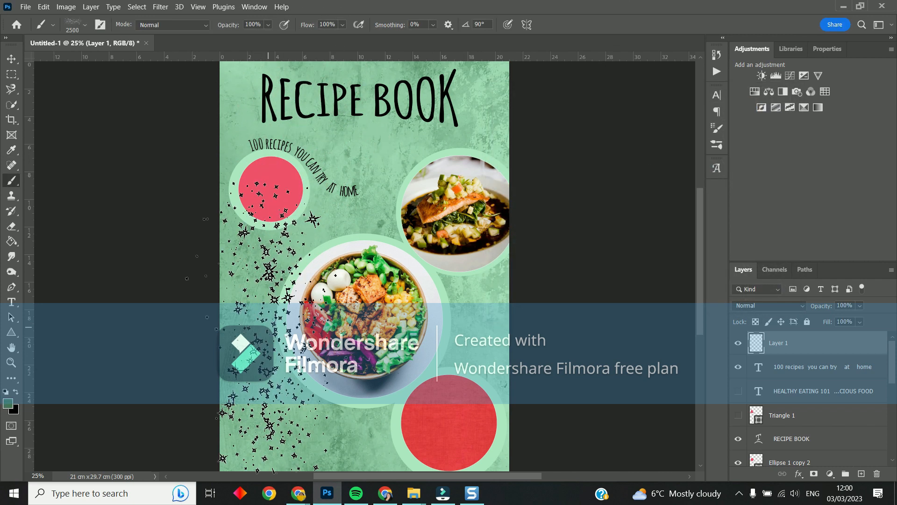
left_click(255, 328)
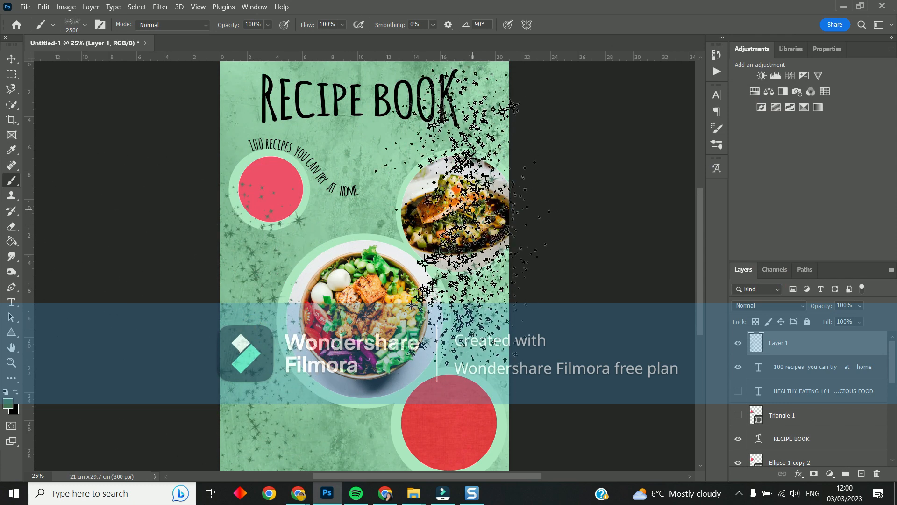
Switch to the 2500 px Soft Round brush and dab dark green over the middle and lower areas of the cover on Layer 1.
left_click(83, 27)
left_click(65, 183)
left_click(361, 176)
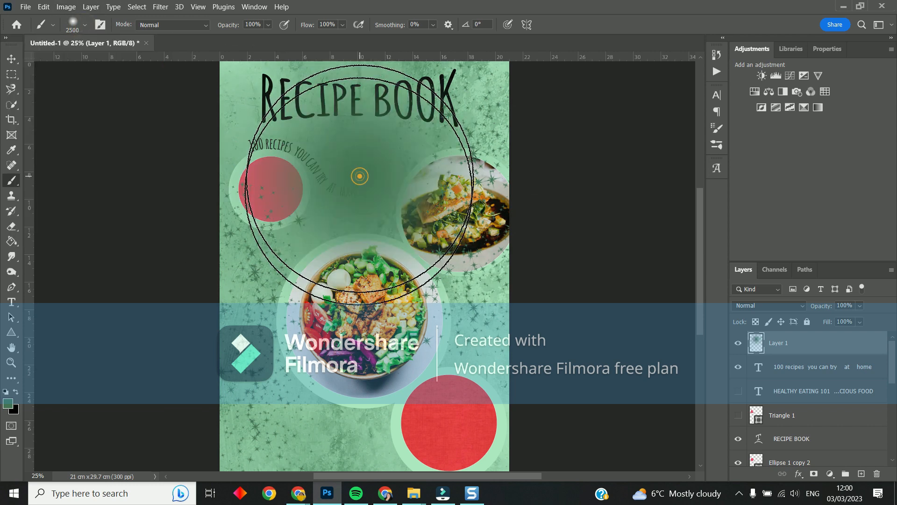
left_click(313, 364)
left_click(442, 363)
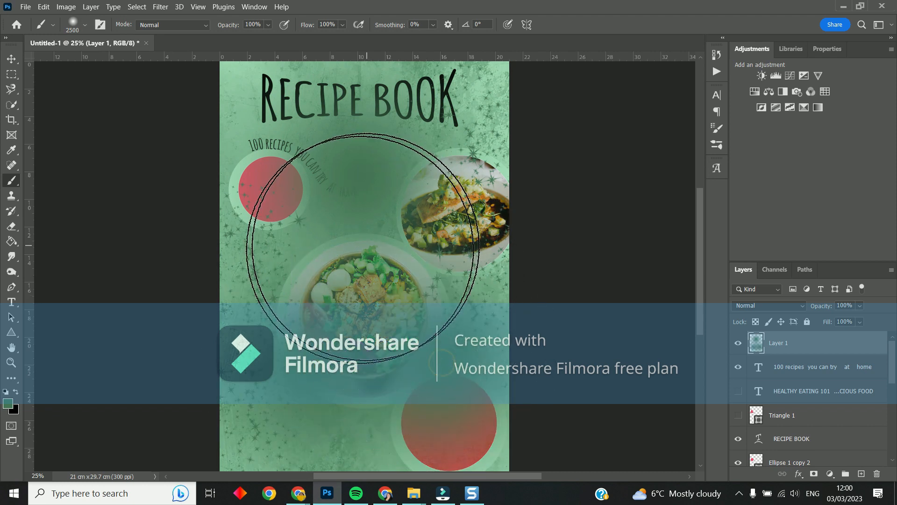
left_click(303, 229)
Try out blend modes on Layer 1, going from Screen through Overlay and Subtract to Divide.
left_click(791, 308)
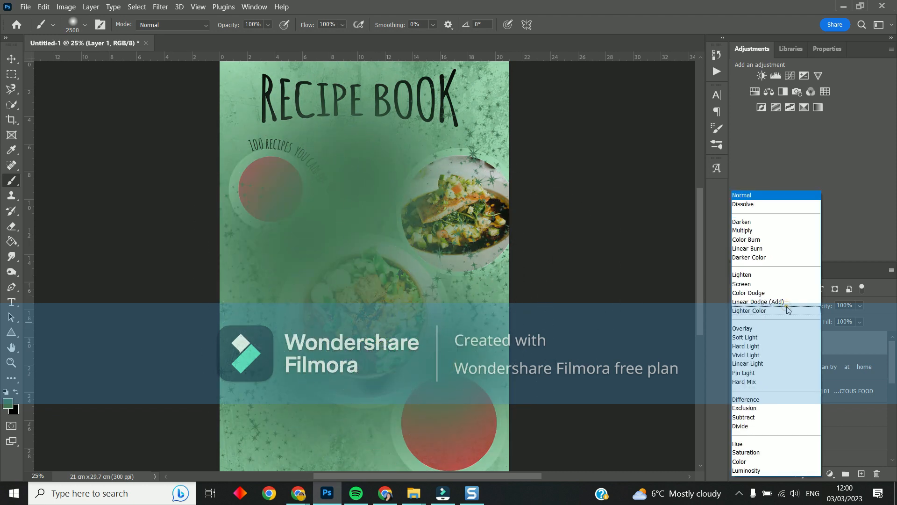
left_click(756, 301)
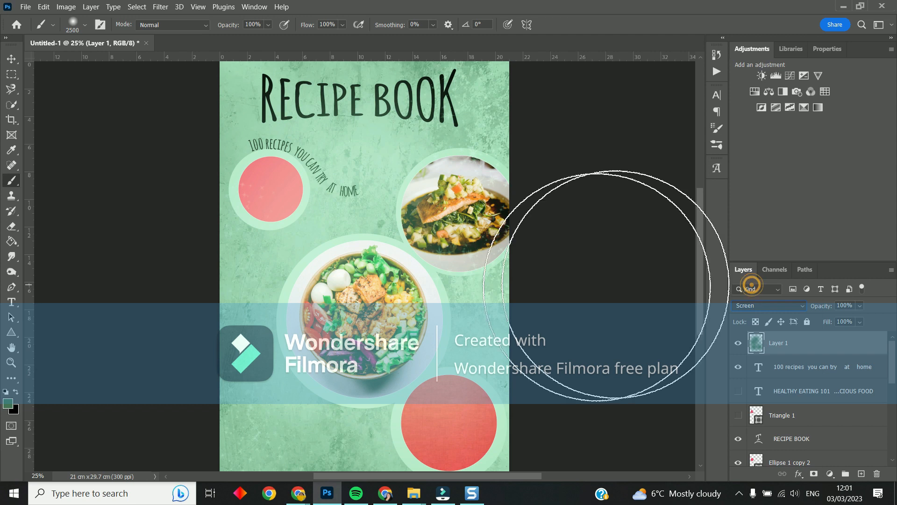
key("Down")
key("Down")
key("Down")
key("Down")
key("Down")
key("Down")
key("Down")
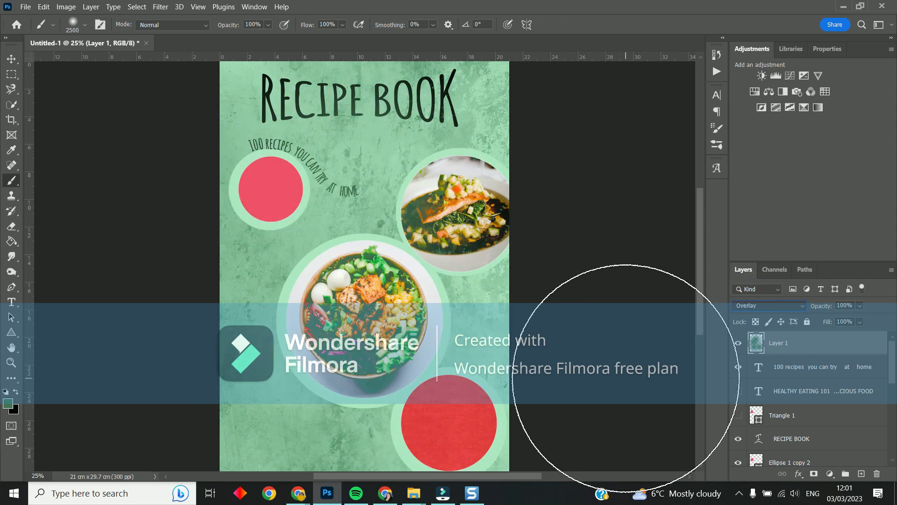
key("Down")
key("Down")
key("Down")
key("Down")
key("Down")
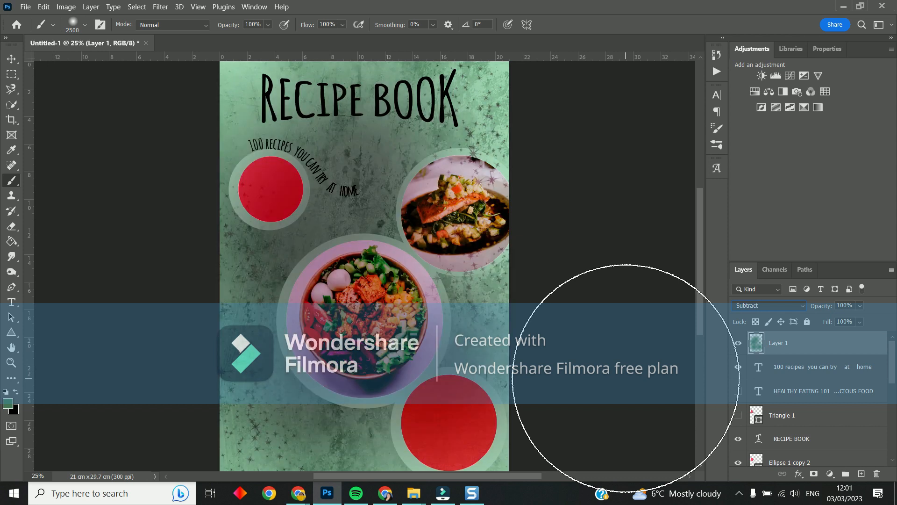
key("Down")
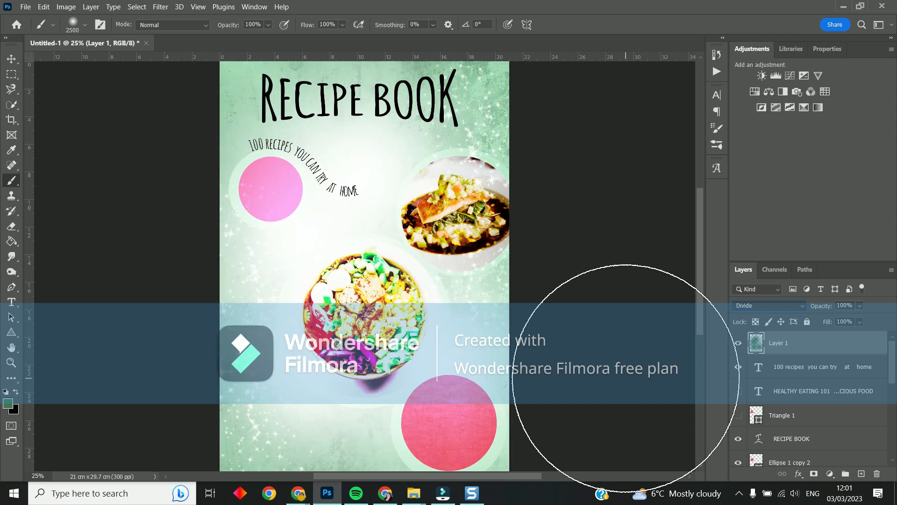